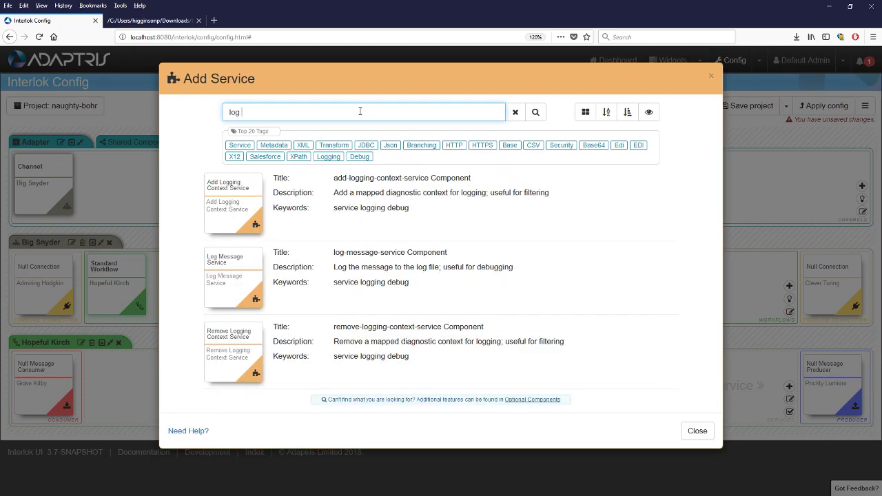
- Add a Log Message Service and an Add Timestamp Metadata Service to the Hopeful Kirch workflow
{"action": "type", "text": "mes"}
{"action": "left_click", "coordinate": [212, 197]}
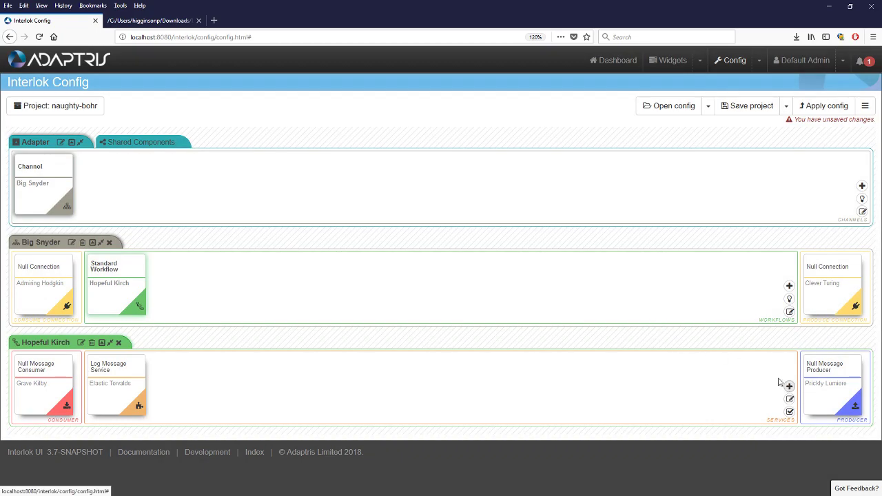
{"action": "left_click", "coordinate": [789, 385]}
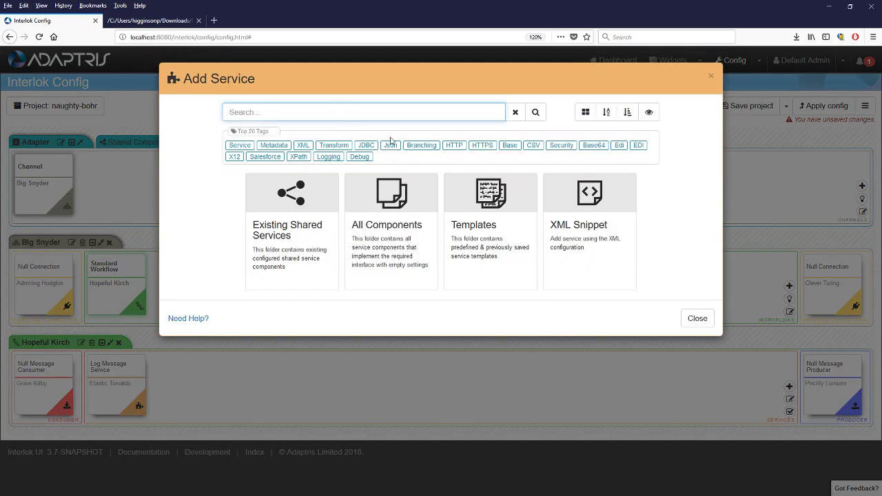
{"action": "type", "text": "lime"}
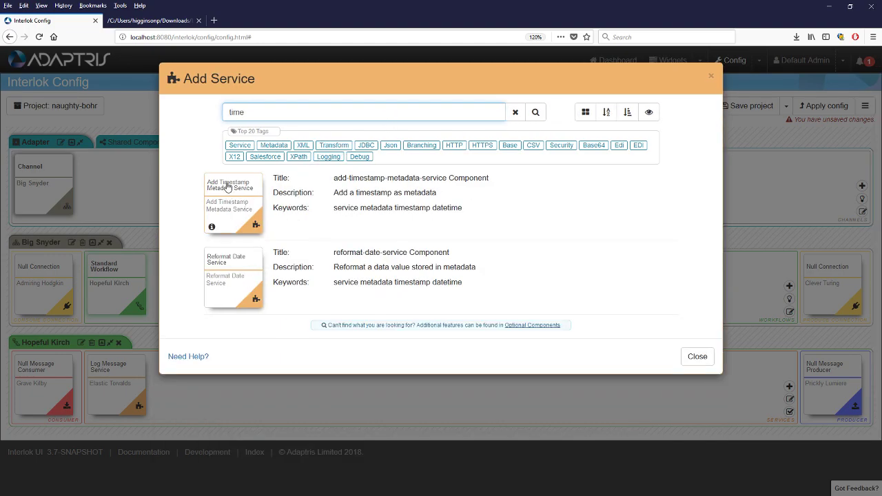
{"action": "left_click", "coordinate": [228, 185]}
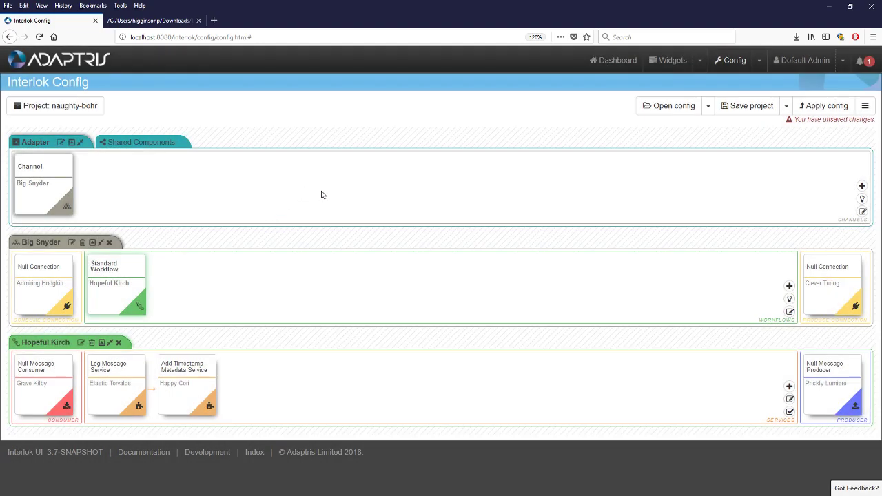
- Set the project's name to "Demo Project" and description to "little desc", and enable Split Workflows in its X-includes
{"action": "left_click", "coordinate": [53, 108]}
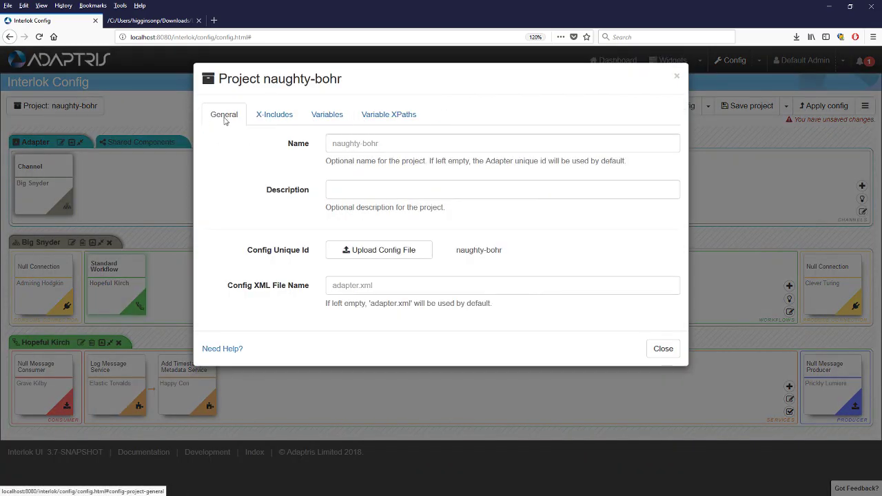
{"action": "left_click", "coordinate": [354, 144]}
{"action": "type", "text": "Demo P"}
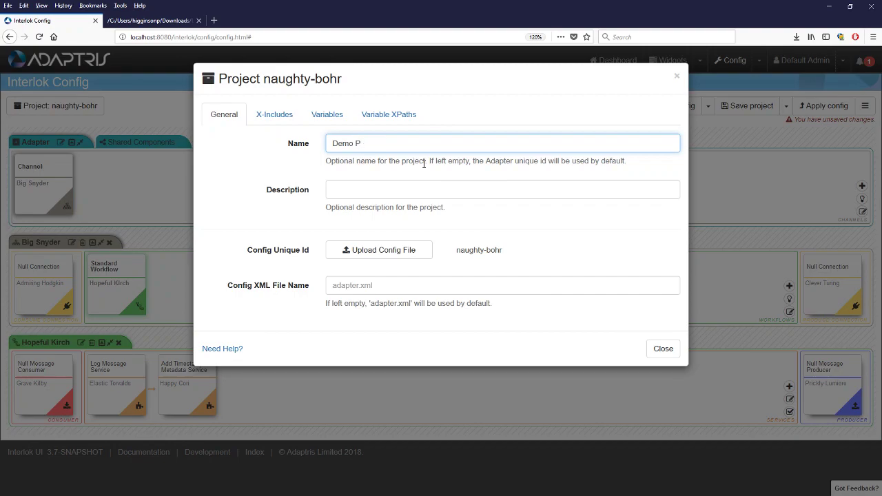
{"action": "type", "text": "aoject"}
{"action": "key", "text": "Tab"}
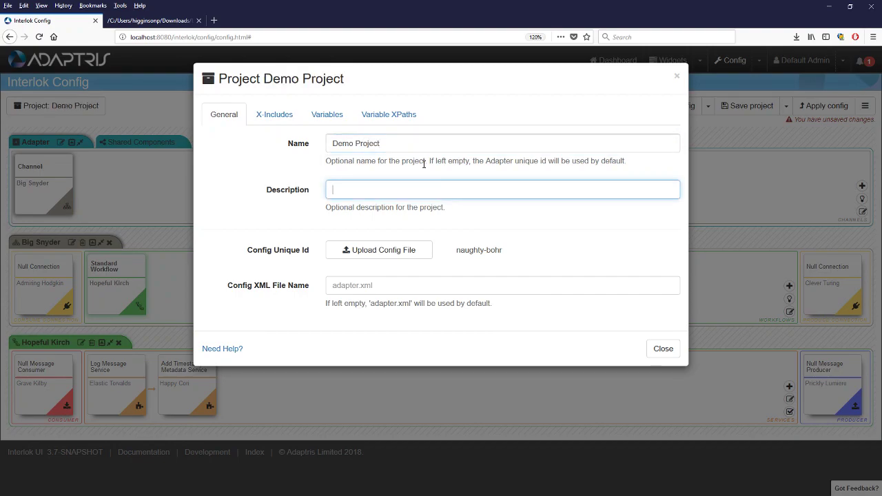
{"action": "type", "text": "little desc"}
{"action": "left_click", "coordinate": [280, 117]}
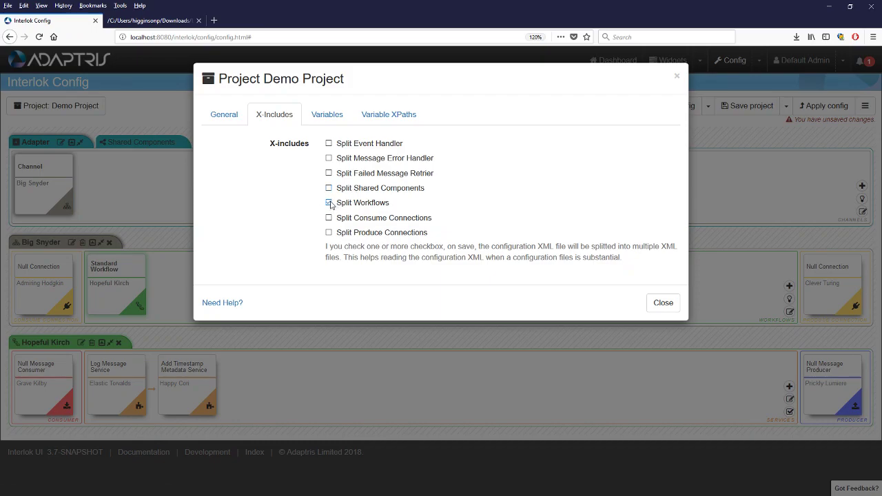
- Add a log-level variable with the value TRACE to the project's default variable set
{"action": "left_click", "coordinate": [326, 120]}
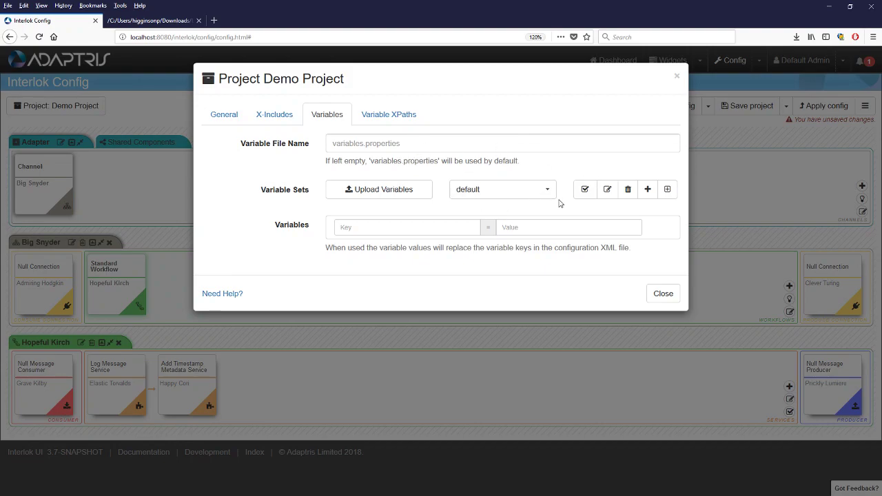
{"action": "left_click", "coordinate": [529, 195]}
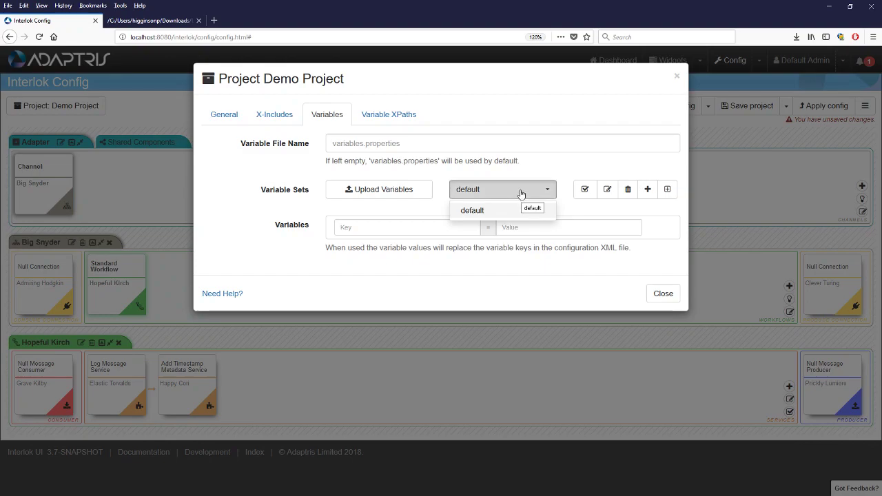
{"action": "left_click", "coordinate": [489, 215]}
{"action": "left_click", "coordinate": [431, 229]}
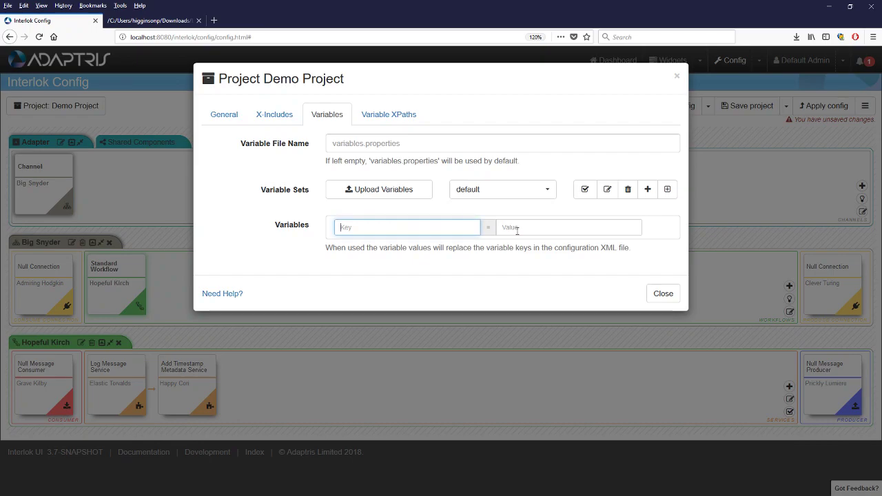
{"action": "type", "text": "log-level"}
{"action": "left_click", "coordinate": [518, 229]}
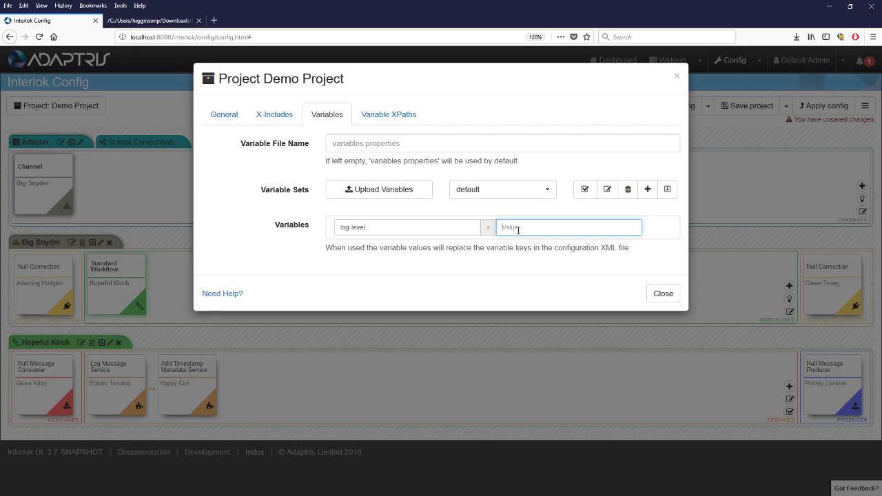
{"action": "type", "text": "TRACE"}
{"action": "key", "text": "Return"}
- Add the variables log-prefix with the value DEV and show-events with the value TRUE to the default set
{"action": "type", "text": "log-prefix"}
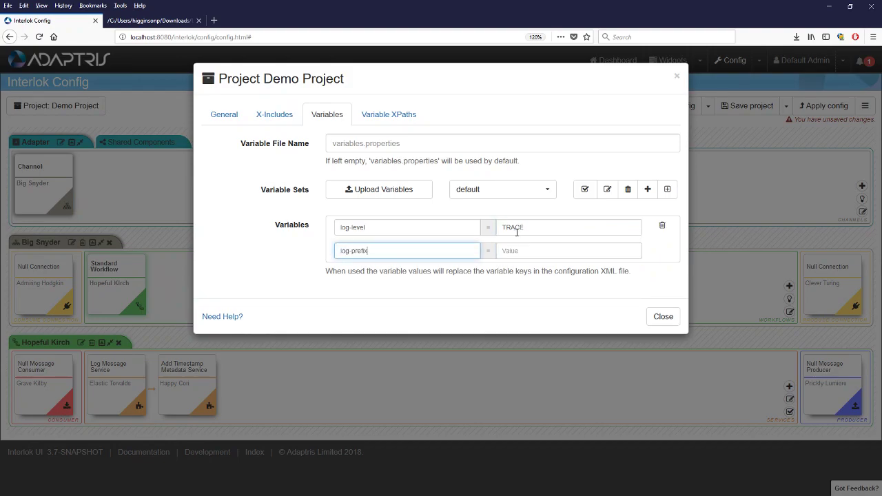
{"action": "key", "text": "Tab"}
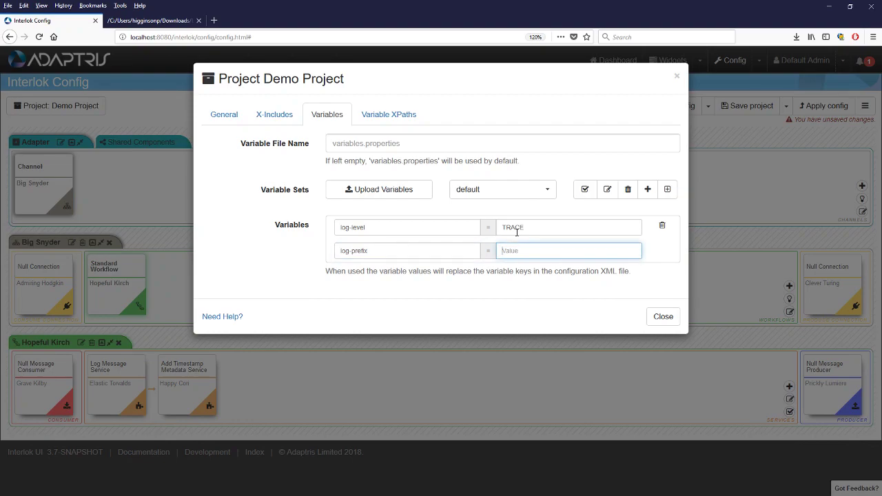
{"action": "type", "text": "DEV"}
{"action": "key", "text": "Return"}
{"action": "type", "text": "show-events"}
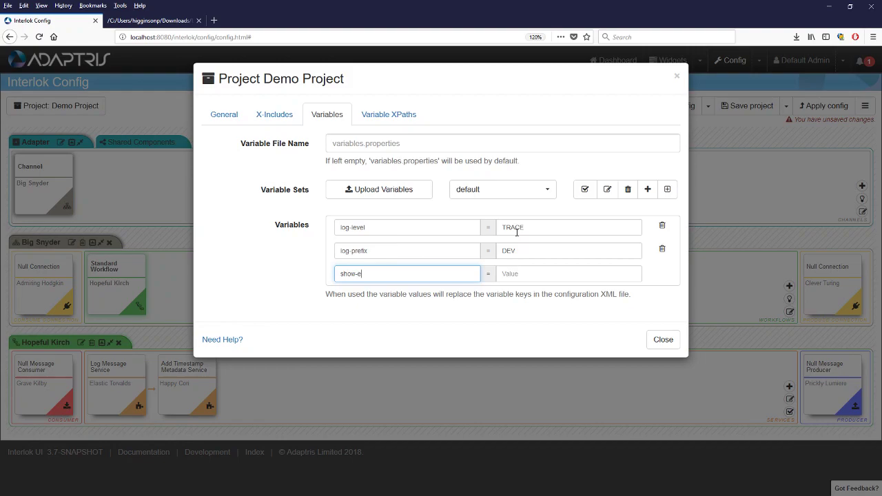
{"action": "key", "text": "Tab"}
{"action": "type", "text": "TRUE"}
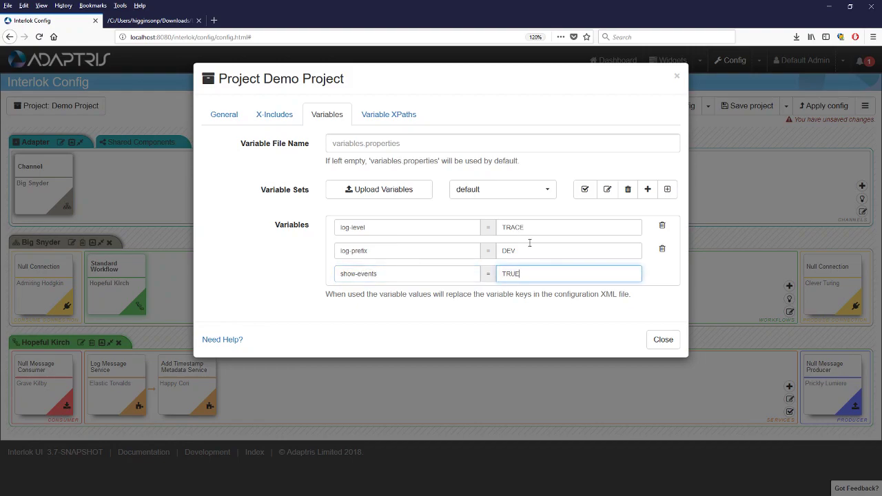
- Duplicate the default variable set as "test" and set its log-level to DEBUG and log-prefix to STG
{"action": "left_click", "coordinate": [667, 190]}
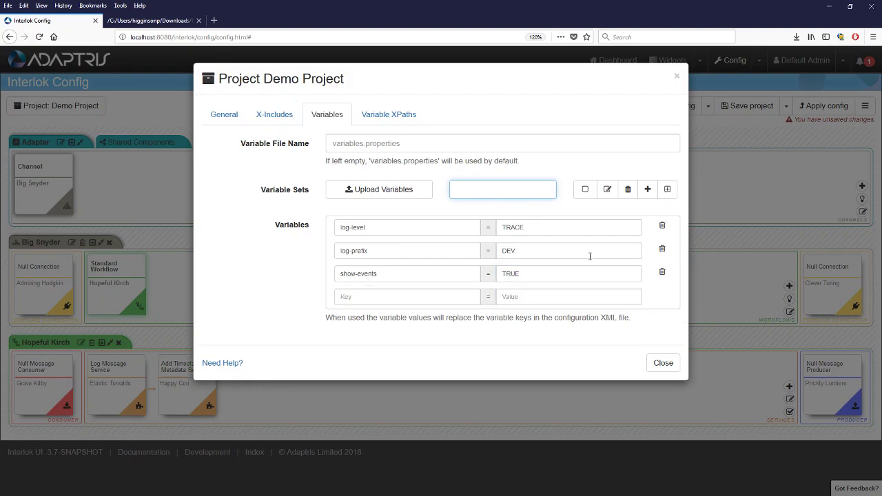
{"action": "type", "text": "test"}
{"action": "double_click", "coordinate": [511, 228]}
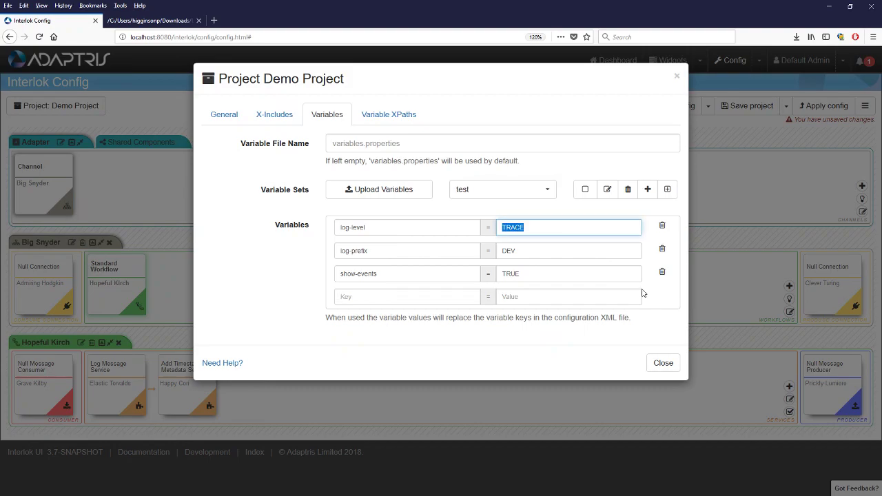
{"action": "type", "text": "DEBUG"}
{"action": "left_click", "coordinate": [511, 251]}
{"action": "key", "text": "BackSpace"}
{"action": "key", "text": "BackSpace"}
{"action": "key", "text": "BackSpace"}
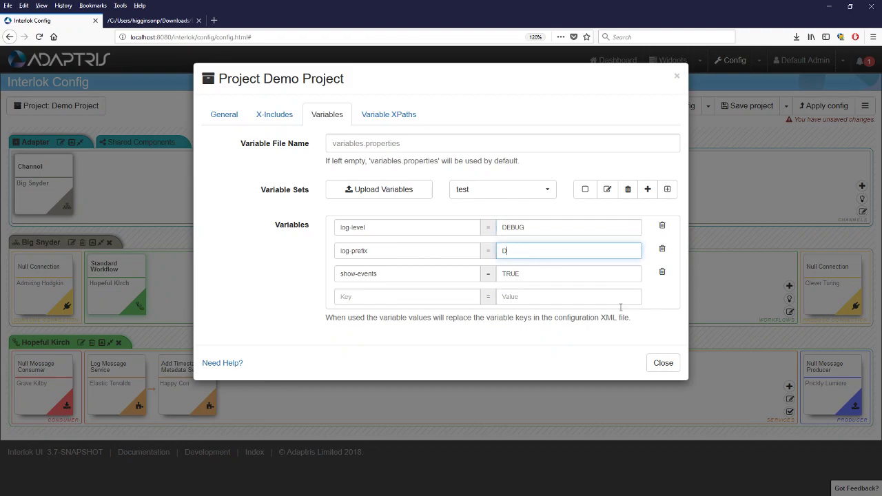
{"action": "type", "text": "STG"}
{"action": "double_click", "coordinate": [510, 273]}
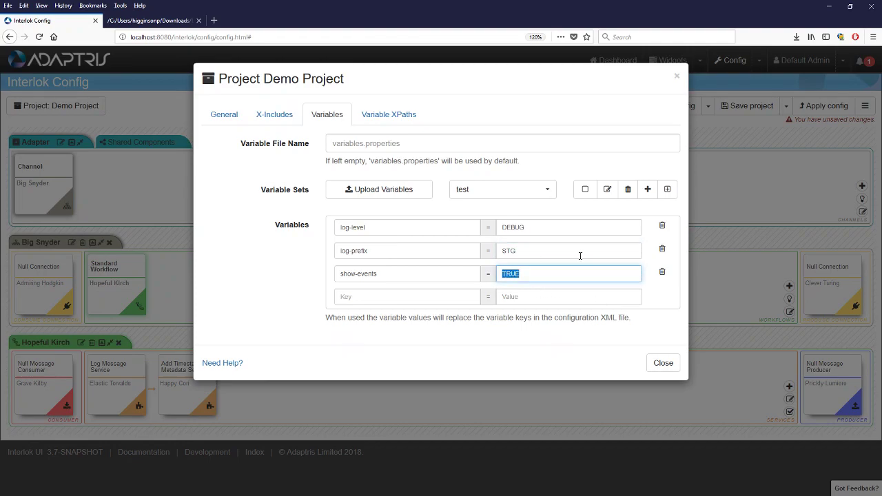
- Duplicate the test variable set as "live" with log-level WARN, log-prefix LIVE and show-events FALSE
{"action": "left_click", "coordinate": [667, 193]}
{"action": "type", "text": "live"}
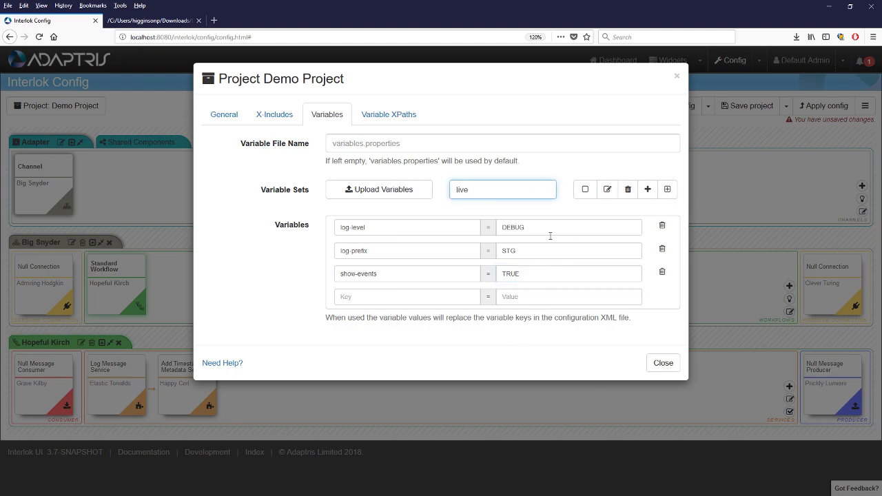
{"action": "double_click", "coordinate": [520, 231]}
{"action": "type", "text": "WARN"}
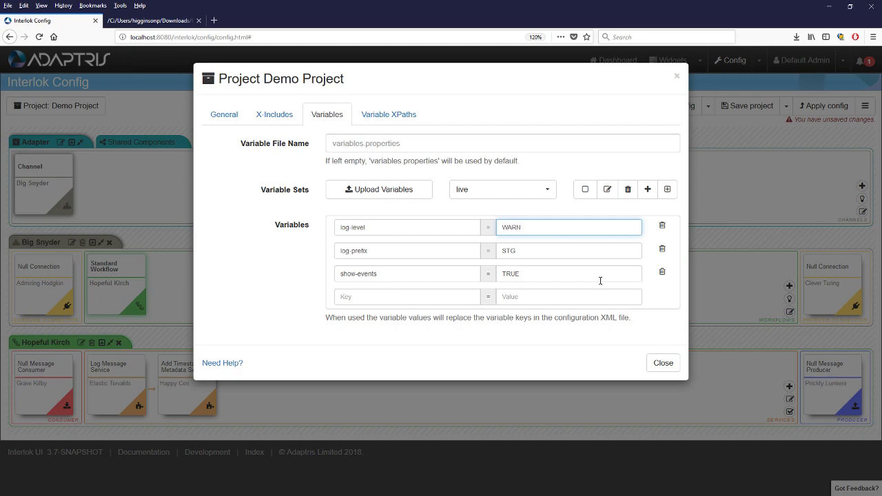
{"action": "double_click", "coordinate": [509, 252]}
{"action": "type", "text": "LIVE"}
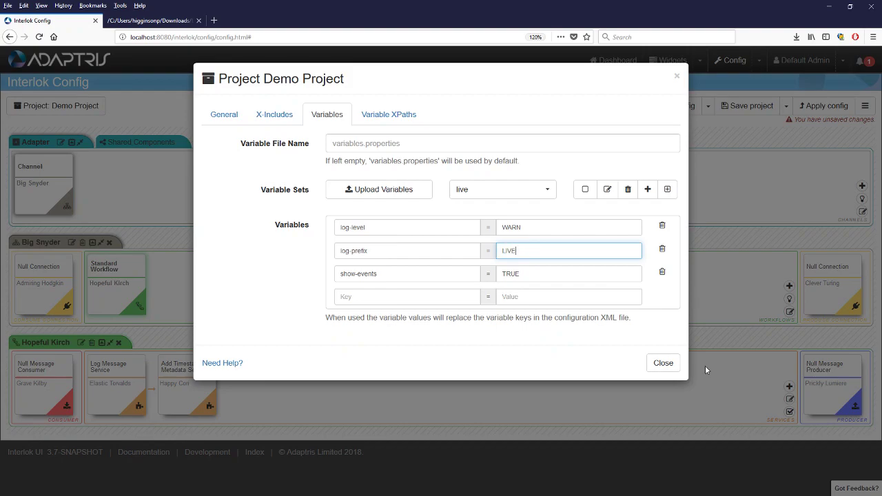
{"action": "double_click", "coordinate": [508, 275]}
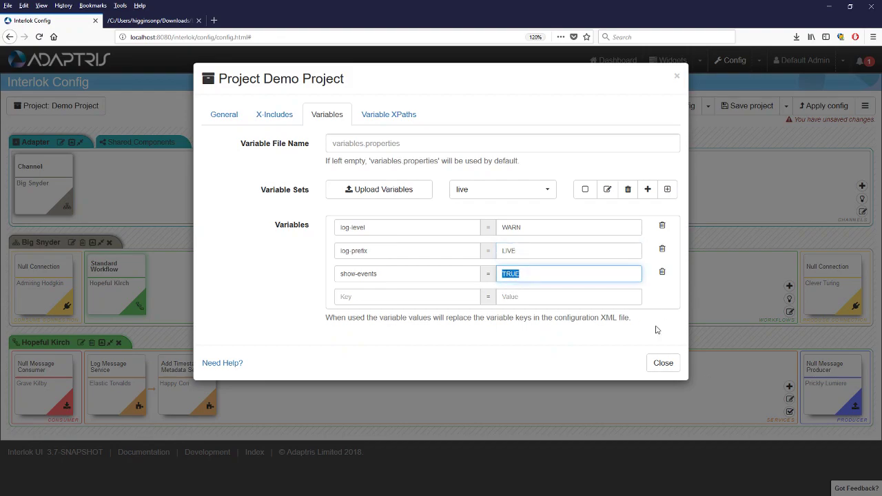
{"action": "type", "text": "FALSE"}
- Review the values of the default, test and live variable sets in turn, and close the project settings
{"action": "left_click", "coordinate": [486, 191]}
{"action": "left_click", "coordinate": [486, 211]}
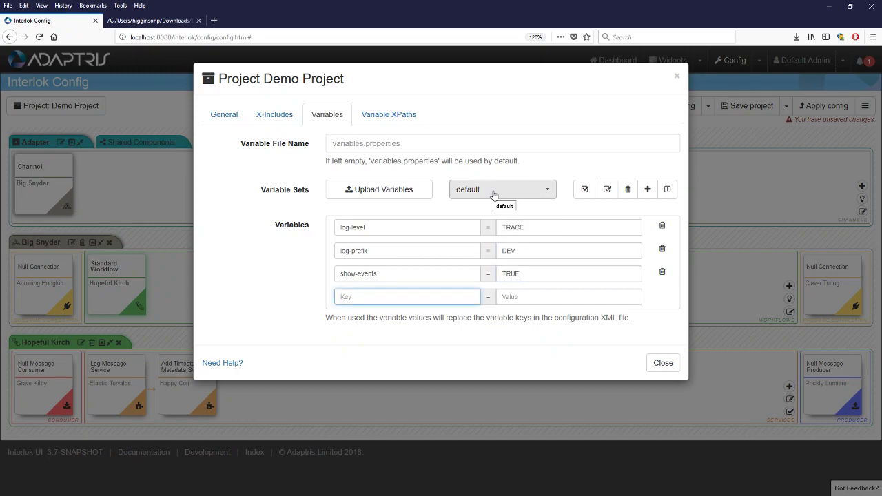
{"action": "left_click", "coordinate": [491, 192]}
{"action": "left_click", "coordinate": [490, 226]}
{"action": "left_click", "coordinate": [501, 189]}
{"action": "left_click", "coordinate": [504, 239]}
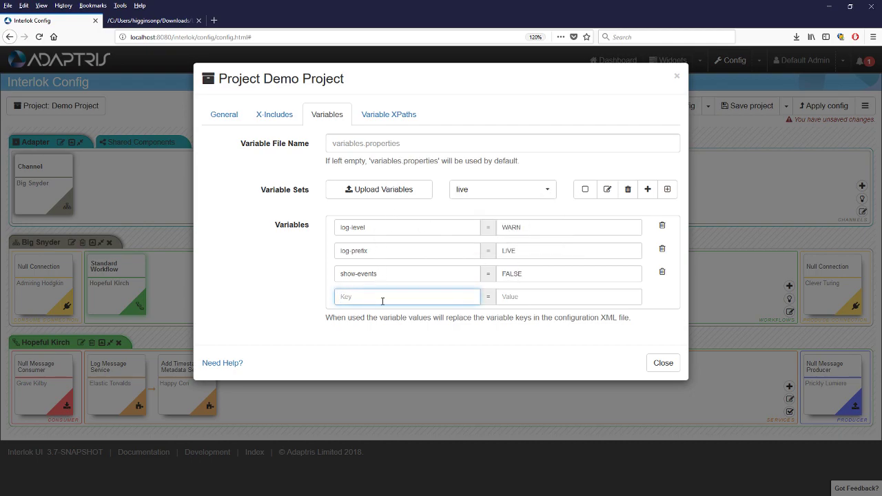
{"action": "left_click", "coordinate": [663, 364]}
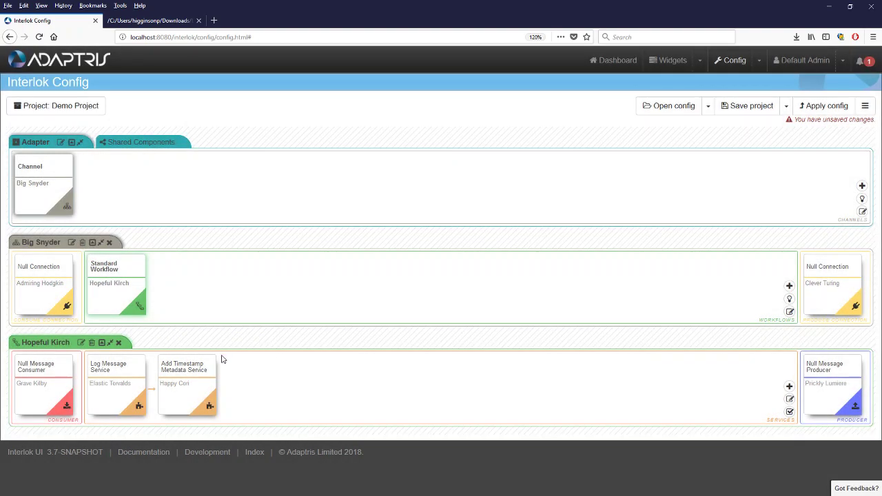
- Open the Log Message Service's settings for editing and set its log prefix to DEFAULT
{"action": "mouse_move", "coordinate": [96, 370]}
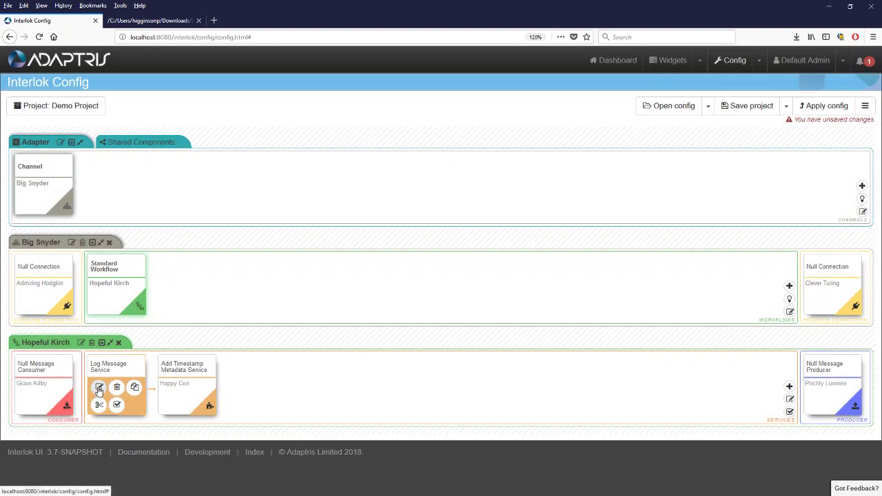
{"action": "left_click", "coordinate": [98, 388]}
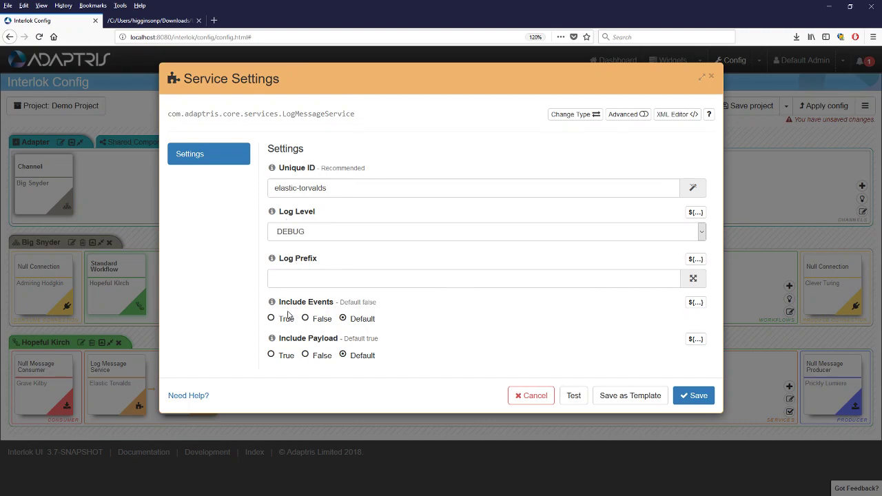
{"action": "left_click", "coordinate": [344, 278]}
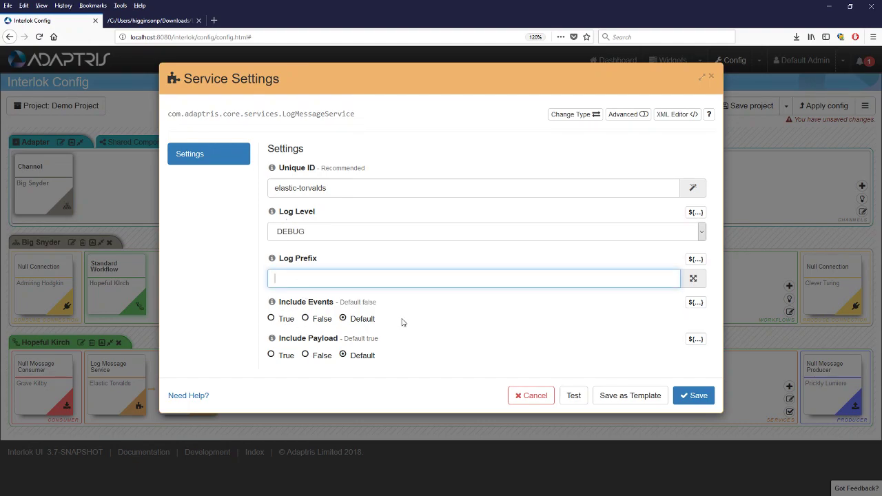
{"action": "type", "text": "DEFAULT"}
- Assign the variables log-level, log-prefix and show-events to the service's Log Level, Log Prefix and Include Events settings
{"action": "left_click", "coordinate": [695, 213]}
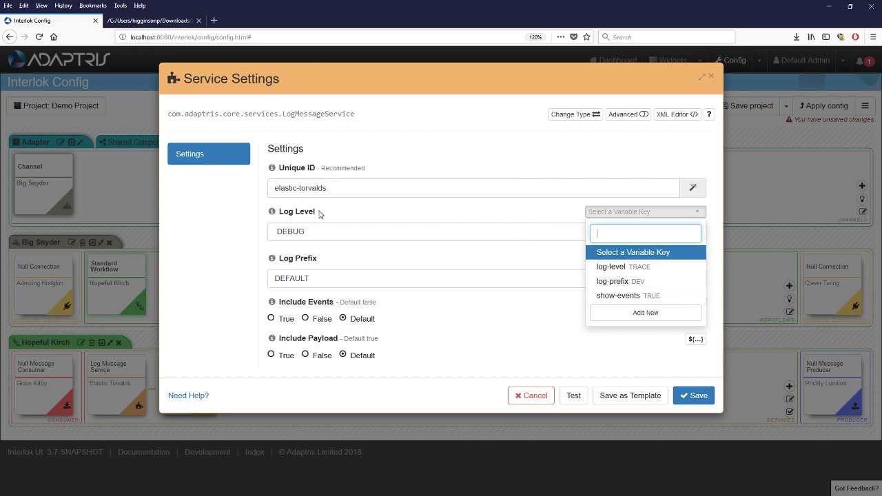
{"action": "left_click", "coordinate": [610, 268]}
{"action": "left_click", "coordinate": [694, 258]}
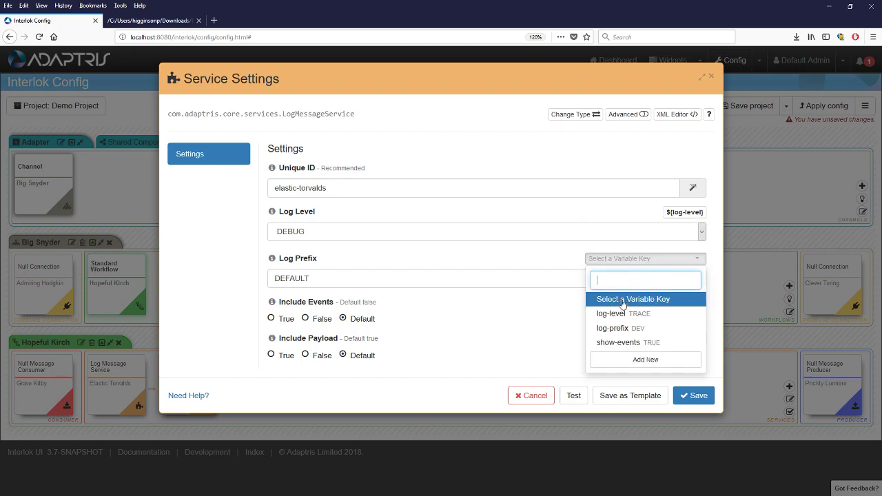
{"action": "left_click", "coordinate": [611, 327]}
{"action": "left_click", "coordinate": [683, 302]}
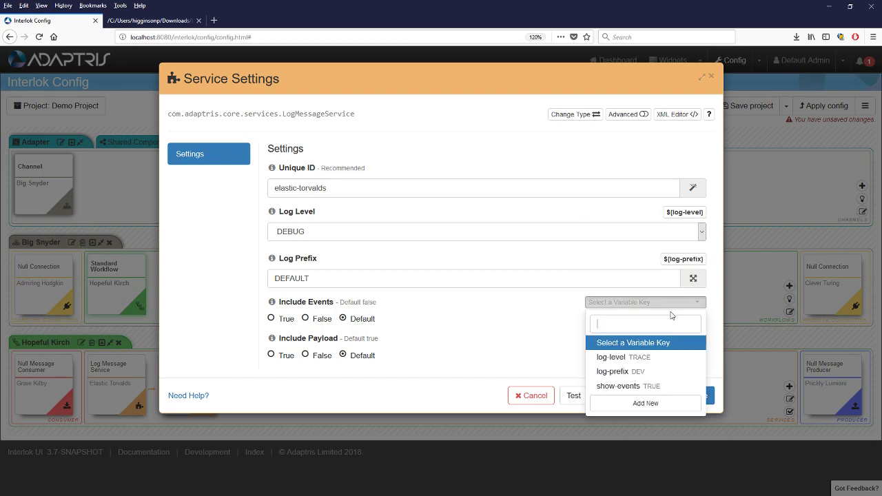
{"action": "left_click", "coordinate": [618, 386]}
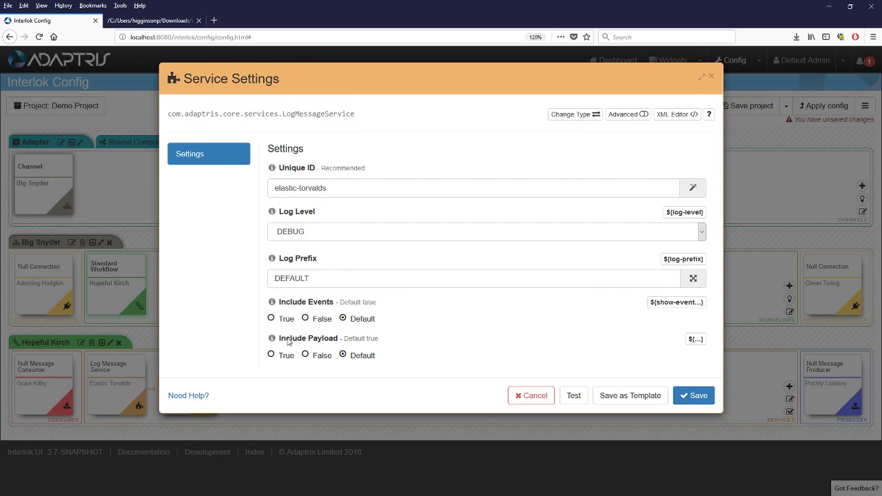
- Add a new variable inc-payload with value FALSE for Include Payload, set Include Payload to True, and save the service settings
{"action": "left_click", "coordinate": [695, 338]}
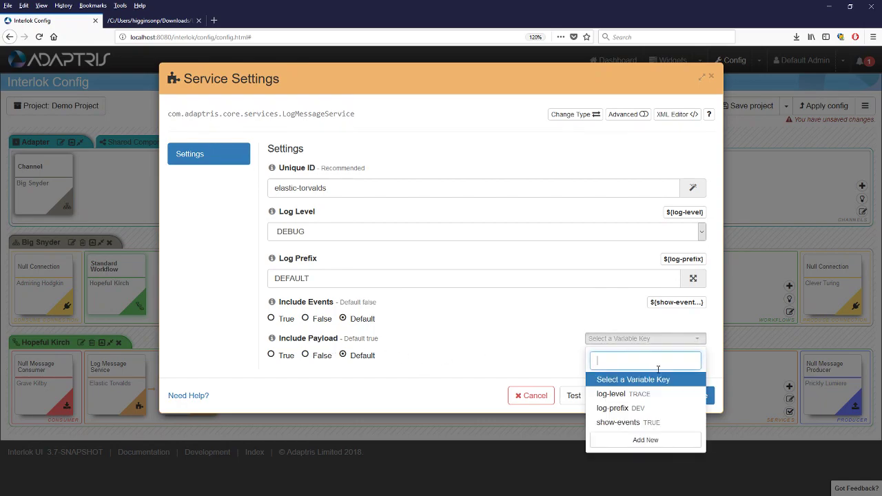
{"action": "left_click", "coordinate": [639, 440]}
{"action": "left_click", "coordinate": [558, 339]}
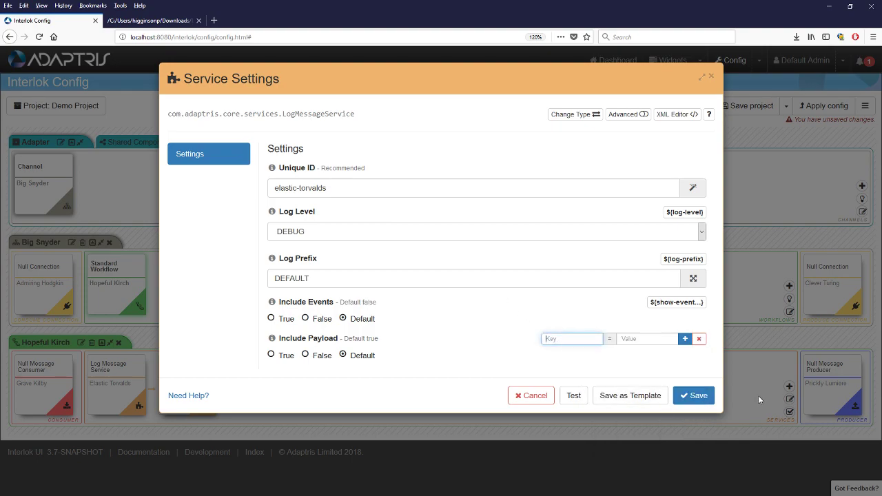
{"action": "type", "text": "inc-payload"}
{"action": "key", "text": "Tab"}
{"action": "type", "text": "FALSE"}
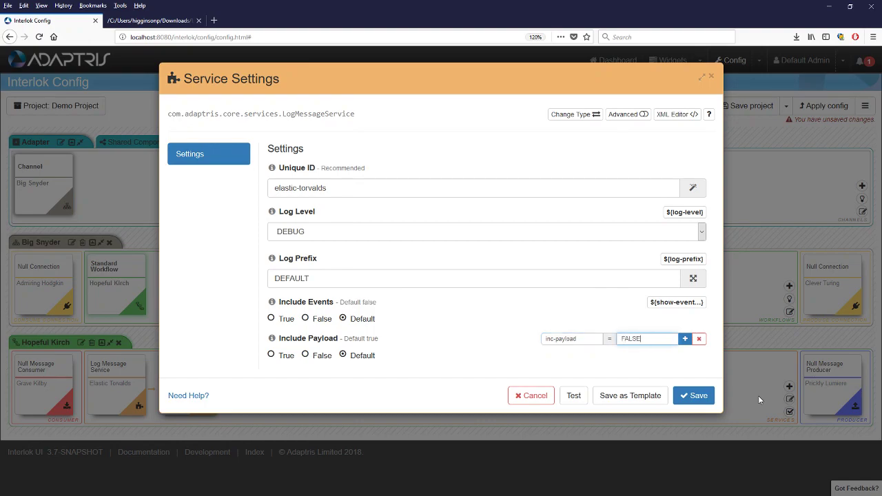
{"action": "left_click", "coordinate": [685, 338]}
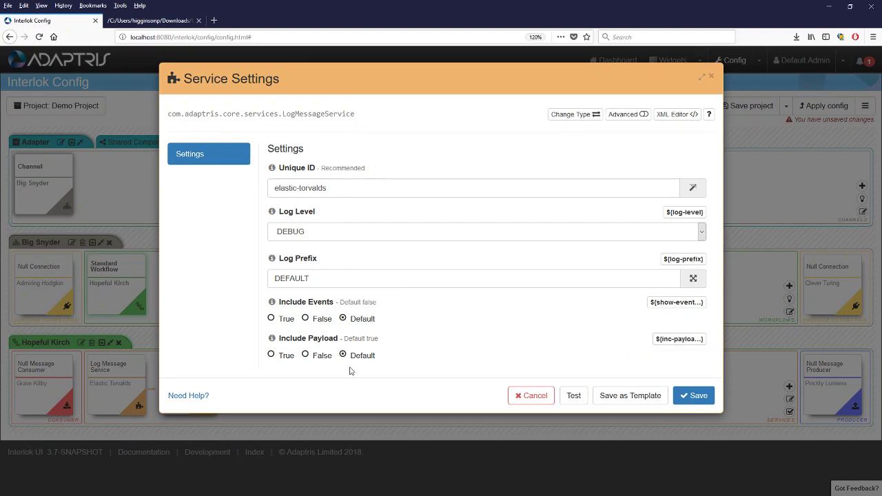
{"action": "left_click", "coordinate": [271, 355]}
{"action": "left_click", "coordinate": [693, 396]}
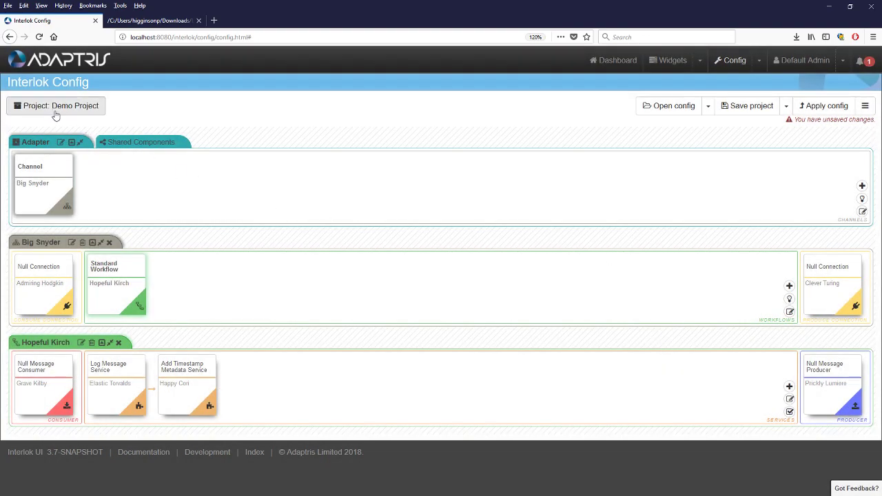
- Examine the project's variable XPaths, reading the full path mapped to log-level, and close the project settings
{"action": "left_click", "coordinate": [52, 108]}
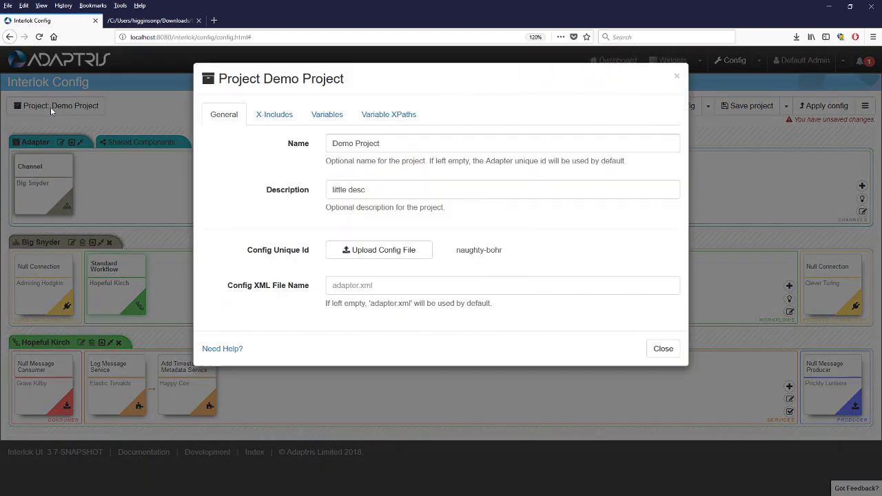
{"action": "left_click", "coordinate": [374, 121]}
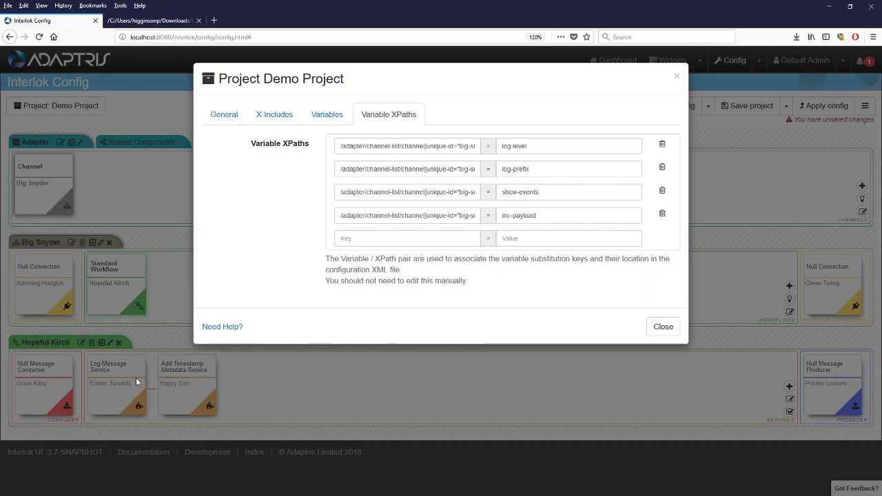
{"action": "double_click", "coordinate": [349, 147]}
{"action": "left_click", "coordinate": [379, 146]}
{"action": "left_click_drag", "start_coordinate": [421, 146], "coordinate": [500, 146]}
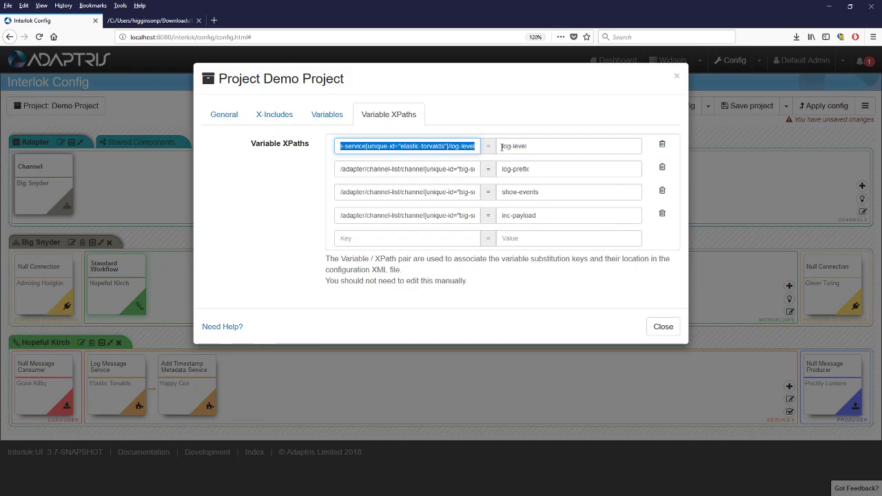
{"action": "left_click", "coordinate": [662, 326]}
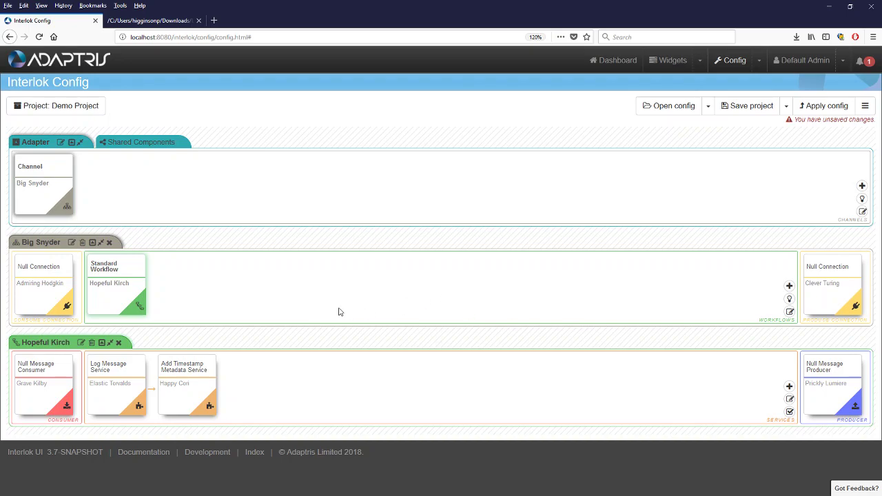
- Save the project under the name Demo Project 2 and dismiss the notification
{"action": "left_click", "coordinate": [739, 107]}
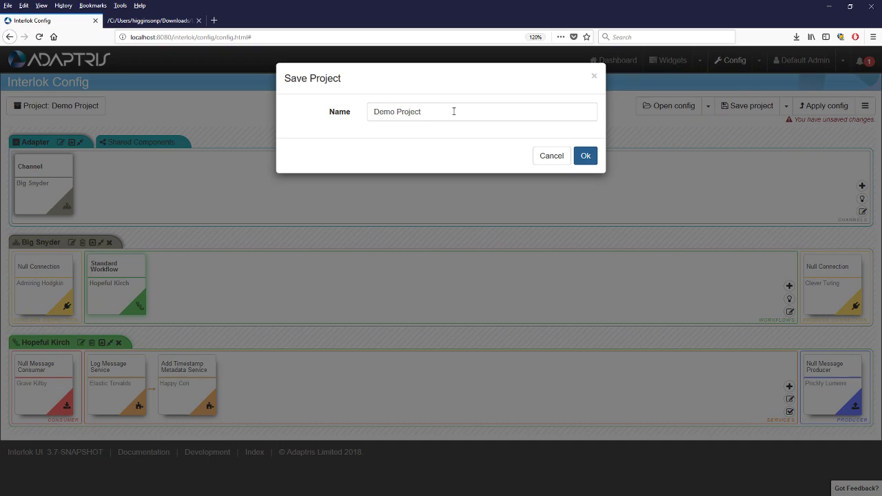
{"action": "left_click", "coordinate": [452, 111]}
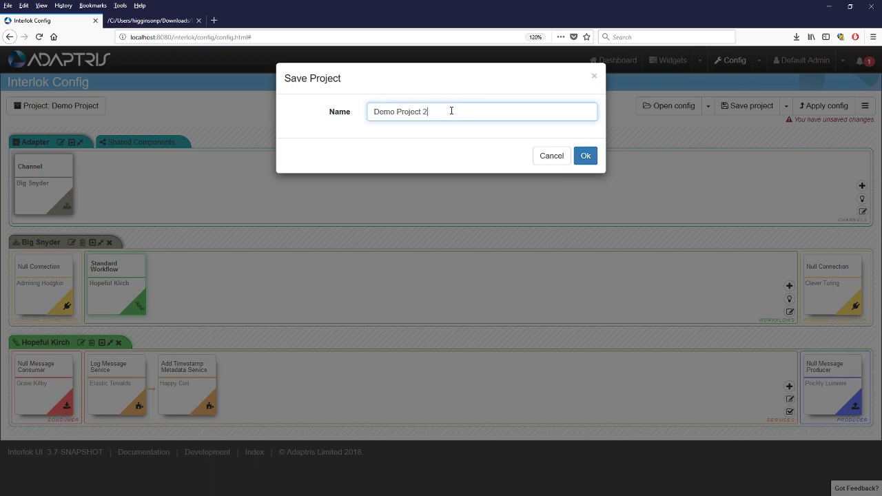
{"action": "left_click", "coordinate": [585, 155]}
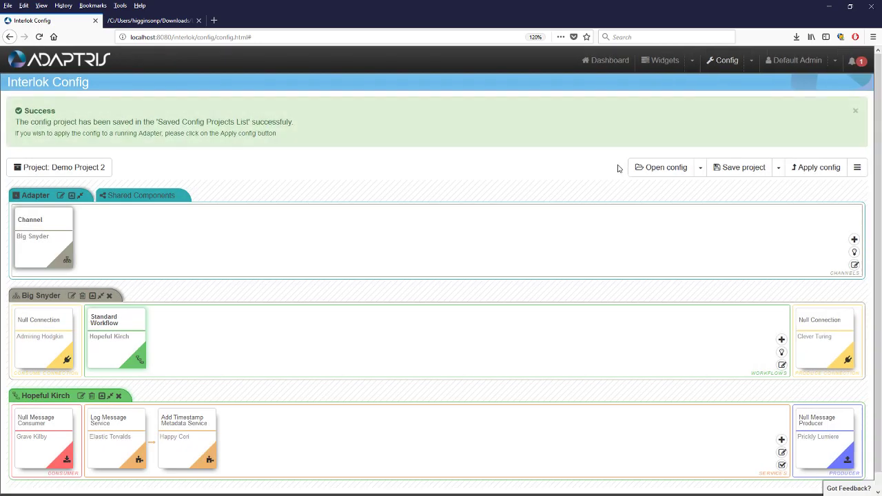
{"action": "left_click", "coordinate": [855, 111]}
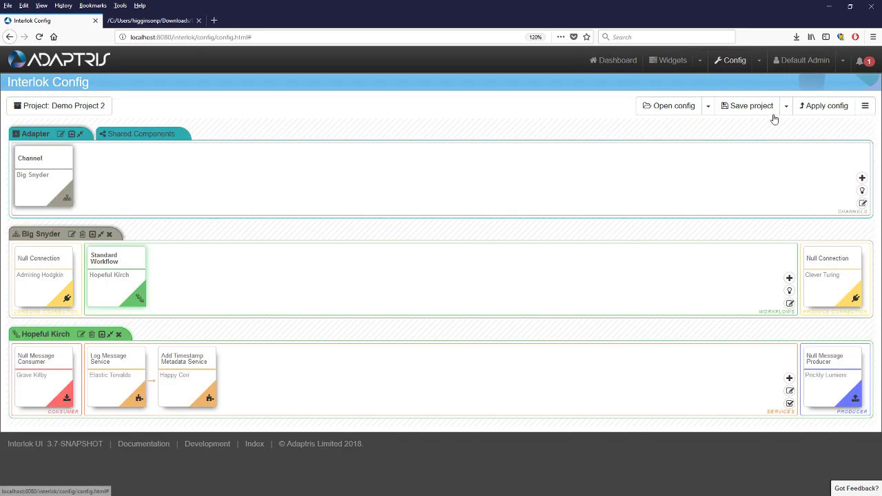
- Download Demo Project 2 from the saved projects list and save it as a zip file
{"action": "left_click", "coordinate": [708, 107]}
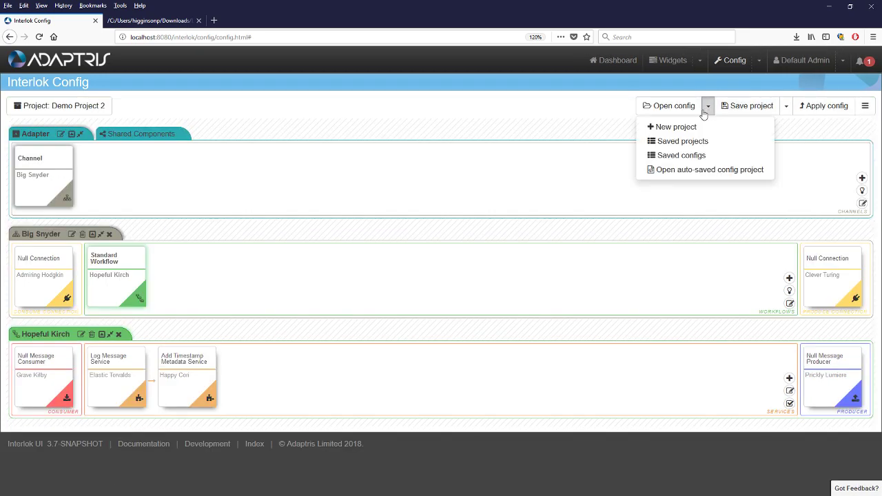
{"action": "left_click", "coordinate": [686, 142]}
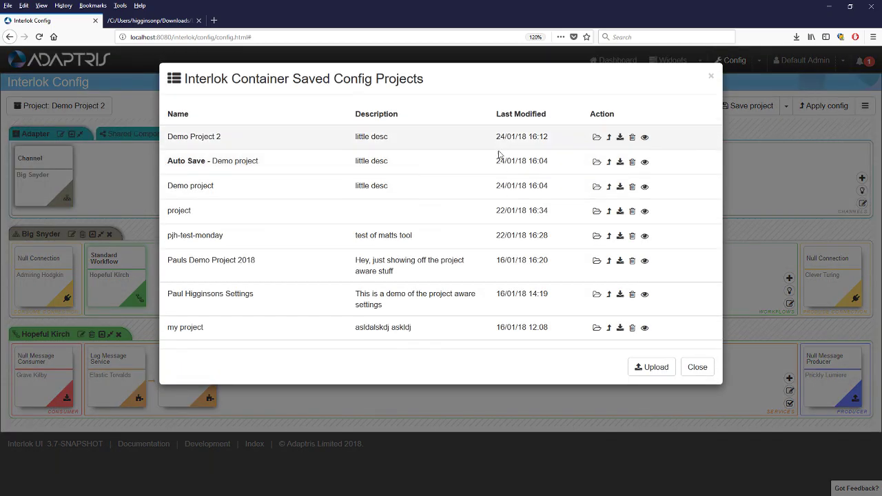
{"action": "left_click", "coordinate": [619, 138]}
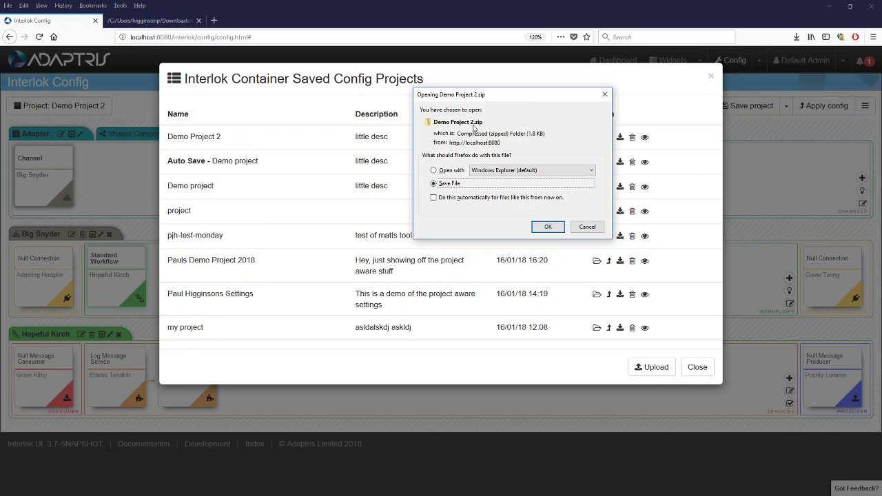
{"action": "left_click", "coordinate": [548, 227]}
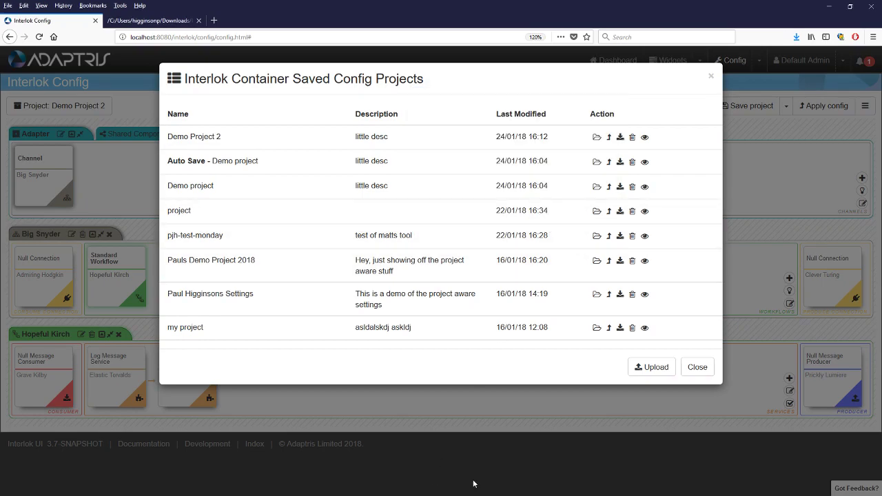
- Switch to File Explorer, extract Demo Project 2.zip in Downloads to its own Demo Project 2 folder, and open that folder
{"action": "key", "text": "alt+Tab"}
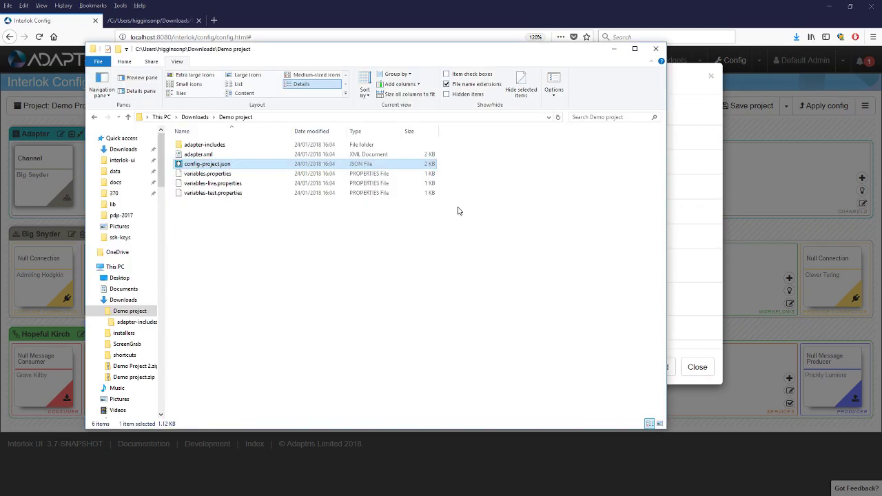
{"action": "left_click", "coordinate": [195, 117]}
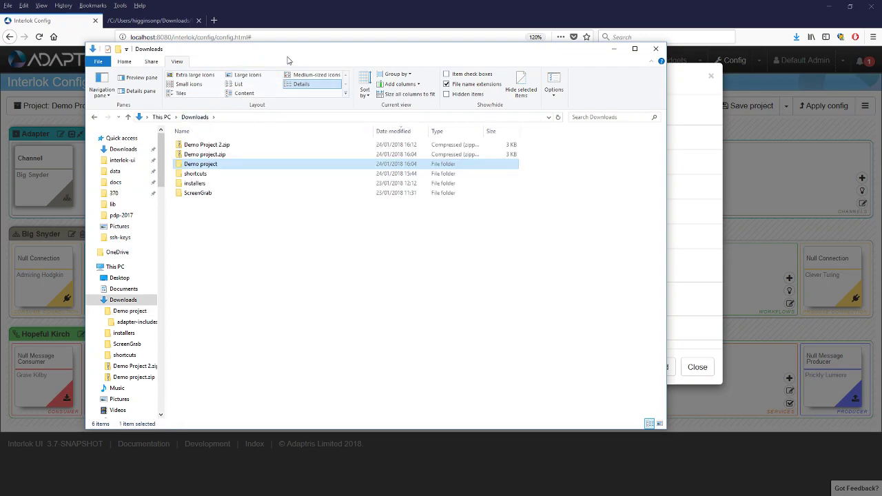
{"action": "left_click_drag", "start_coordinate": [357, 55], "coordinate": [413, 59]}
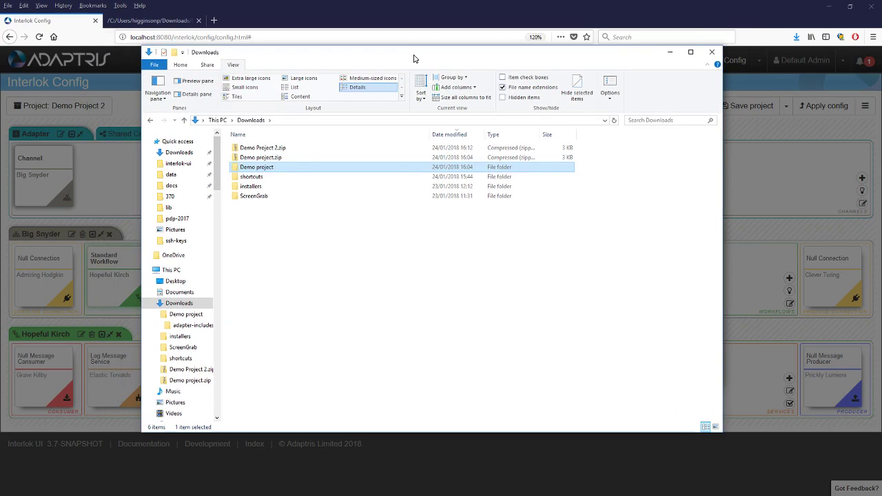
{"action": "left_click", "coordinate": [283, 148]}
{"action": "right_click", "coordinate": [281, 152]}
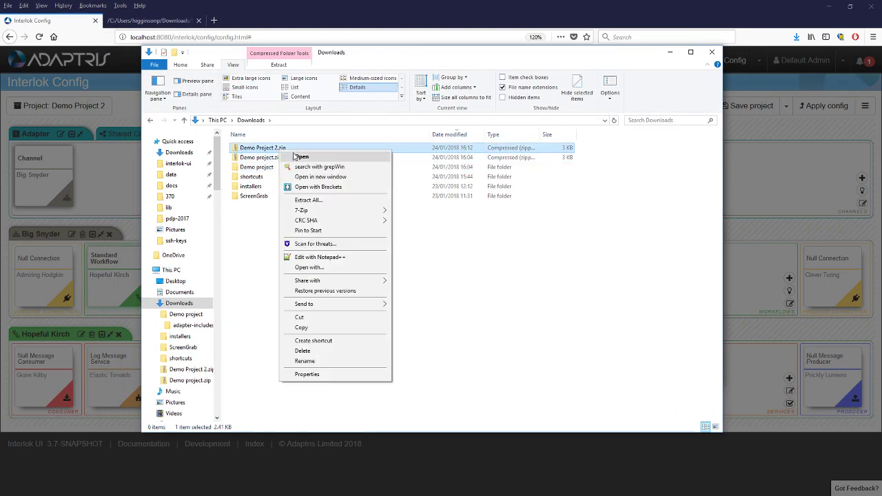
{"action": "mouse_move", "coordinate": [365, 211]}
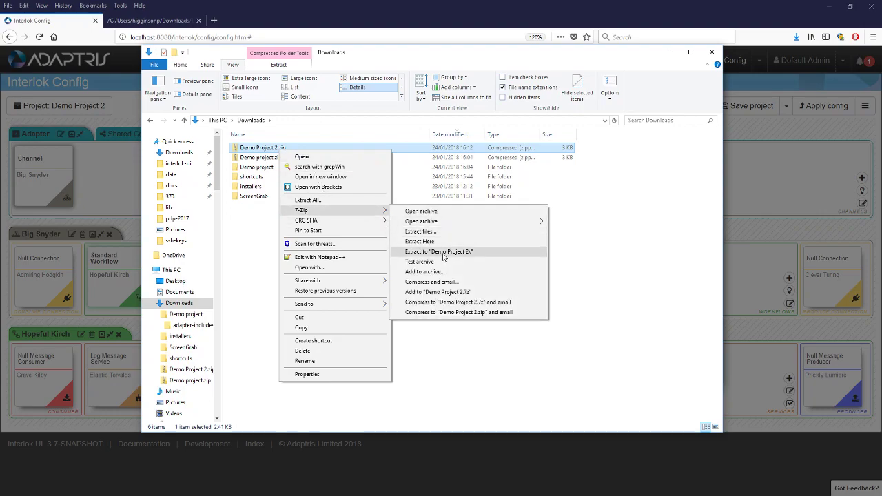
{"action": "left_click", "coordinate": [438, 251]}
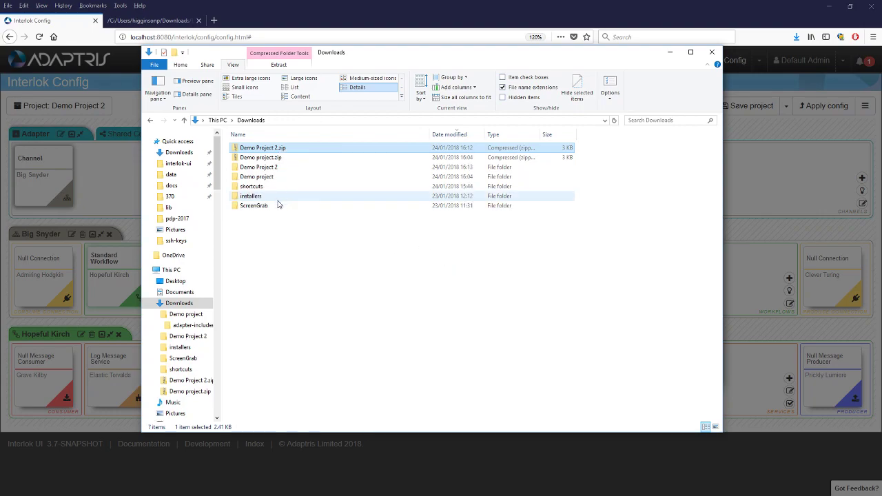
{"action": "double_click", "coordinate": [265, 167]}
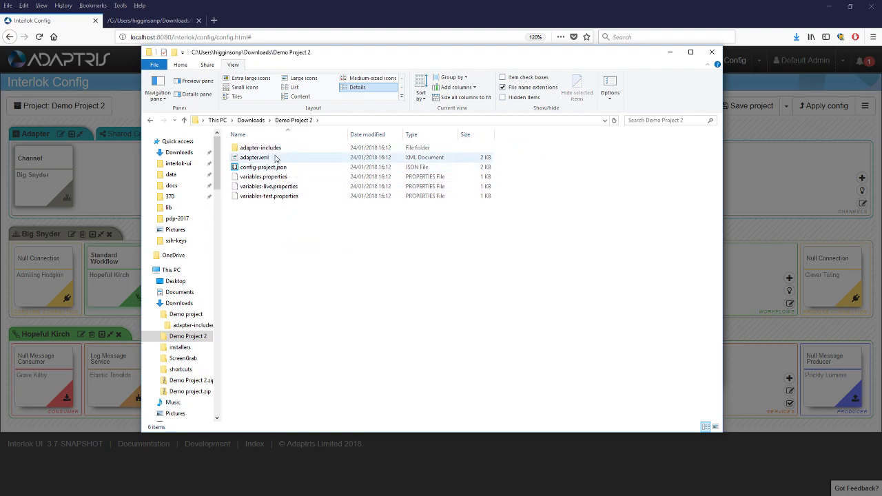
- Open variables.properties in Notepad++, check the exported default variables, and return to the project folder
{"action": "left_click", "coordinate": [278, 167]}
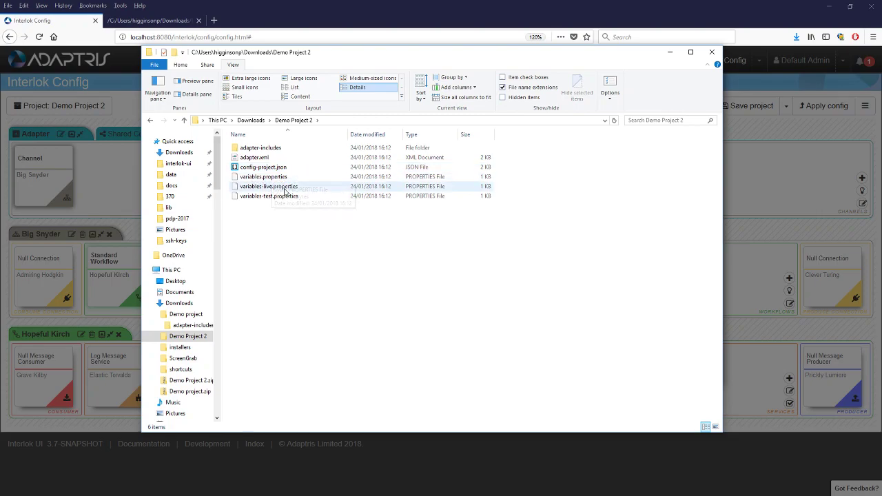
{"action": "right_click", "coordinate": [279, 178]}
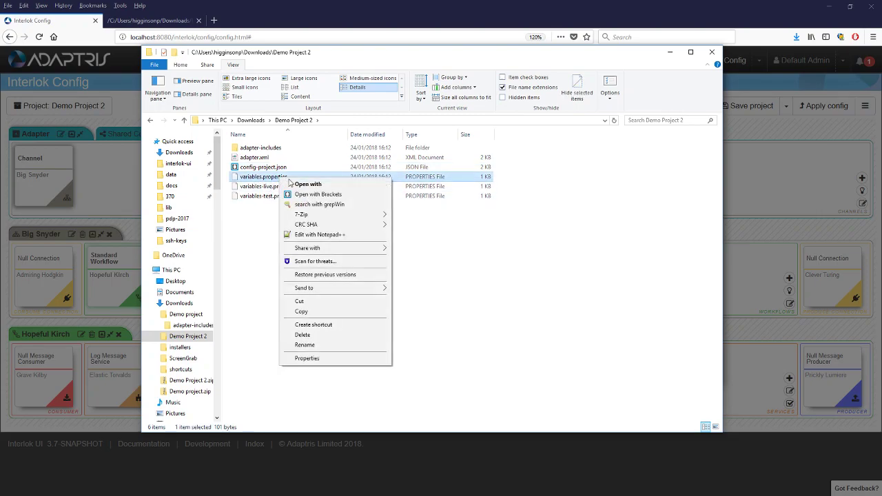
{"action": "left_click", "coordinate": [348, 235]}
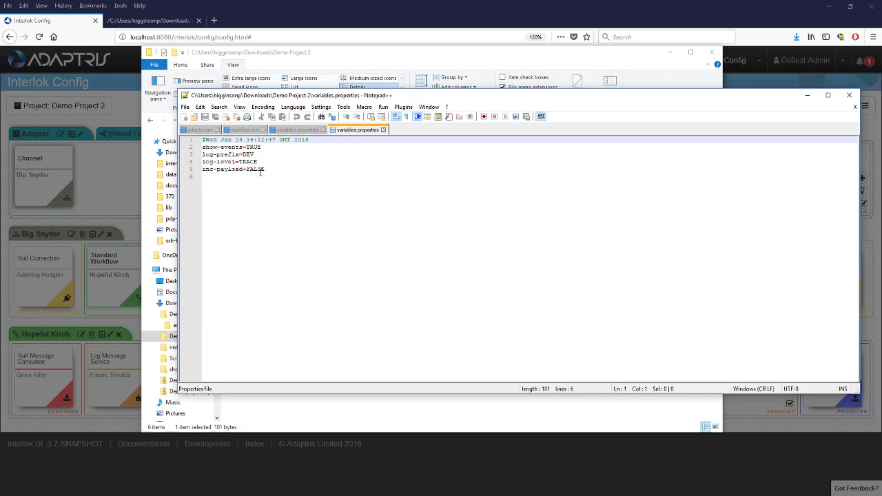
{"action": "left_click", "coordinate": [341, 64]}
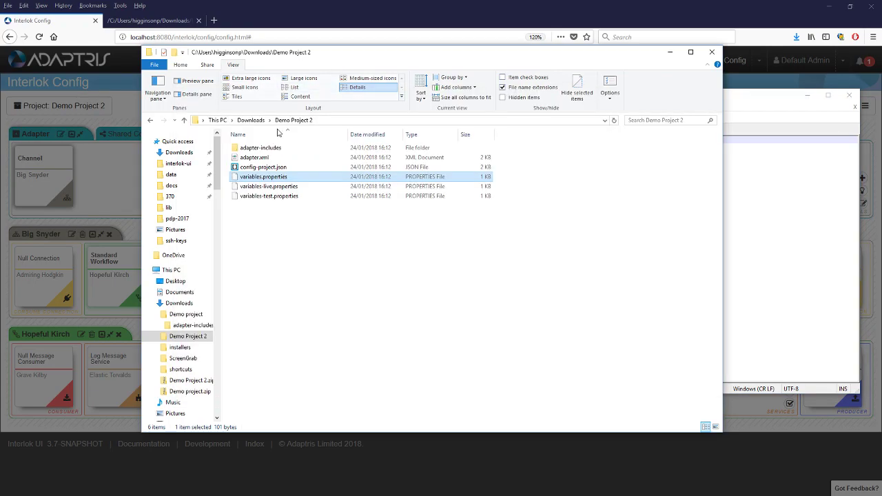
- Open adapter.xml in Notepad++, examine its xi:include reference to the workflow file, and return to the project folder
{"action": "double_click", "coordinate": [253, 158]}
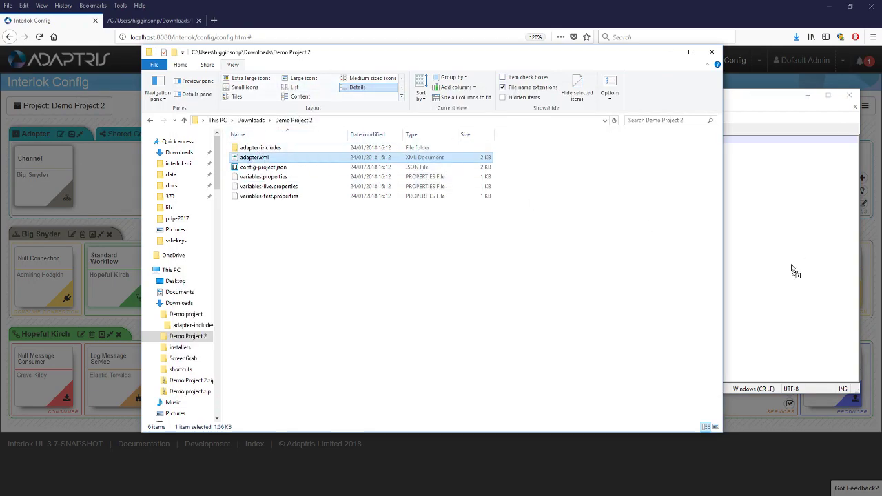
{"action": "scroll", "coordinate": [439, 254], "scroll_direction": "down", "scroll_amount": 4}
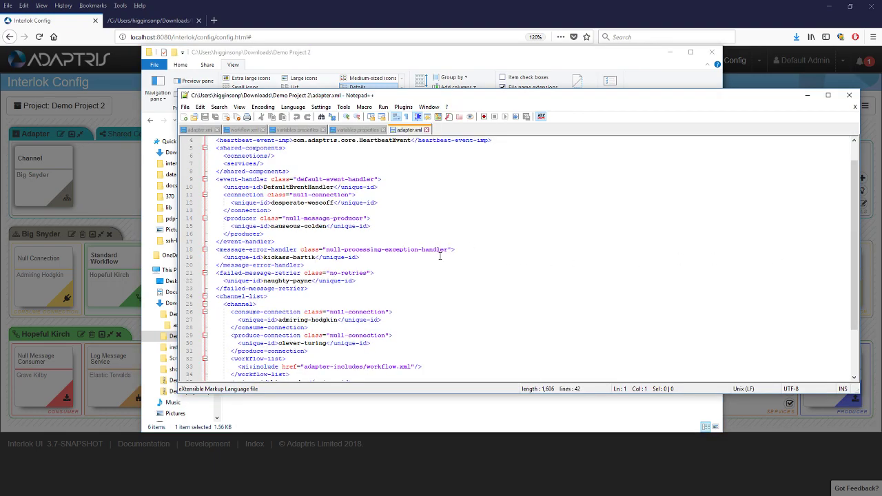
{"action": "left_click_drag", "start_coordinate": [237, 304], "coordinate": [441, 302]}
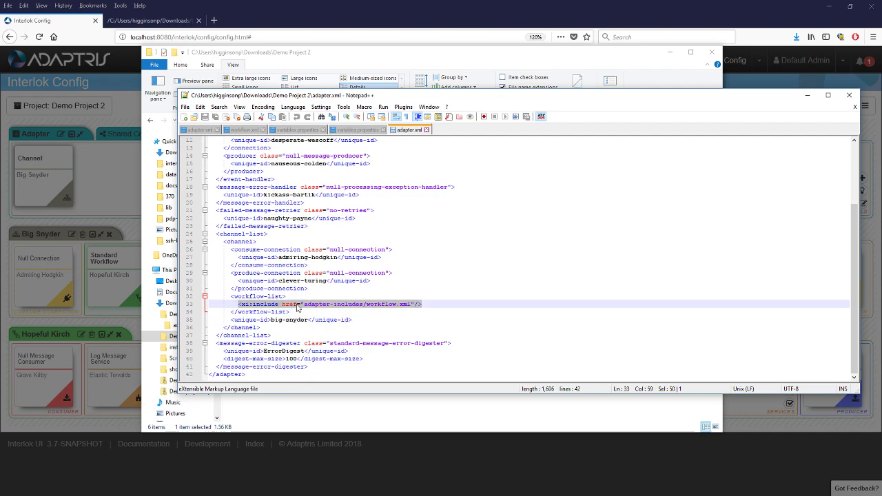
{"action": "left_click", "coordinate": [368, 57]}
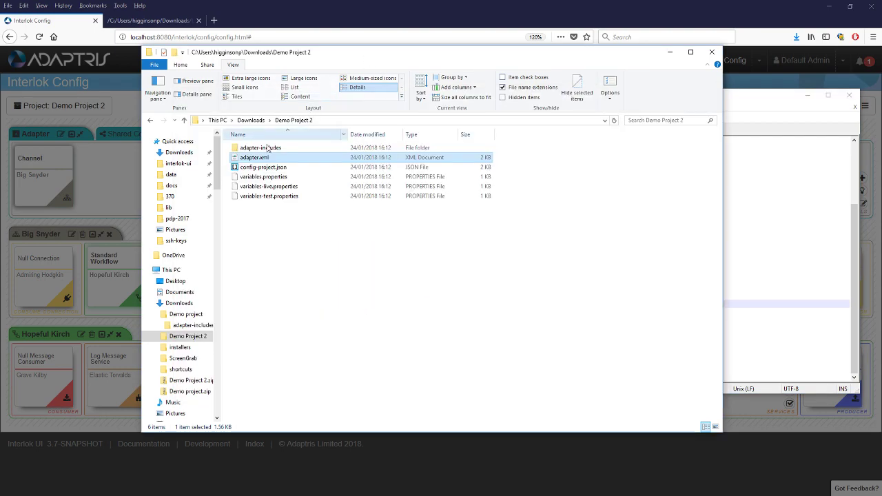
- Open workflow.xml from adapter-includes in Notepad++, examine the log message service's variable placeholders, and return to the Demo Project 2 folder
{"action": "double_click", "coordinate": [252, 148]}
{"action": "left_click_drag", "start_coordinate": [252, 148], "coordinate": [797, 283]}
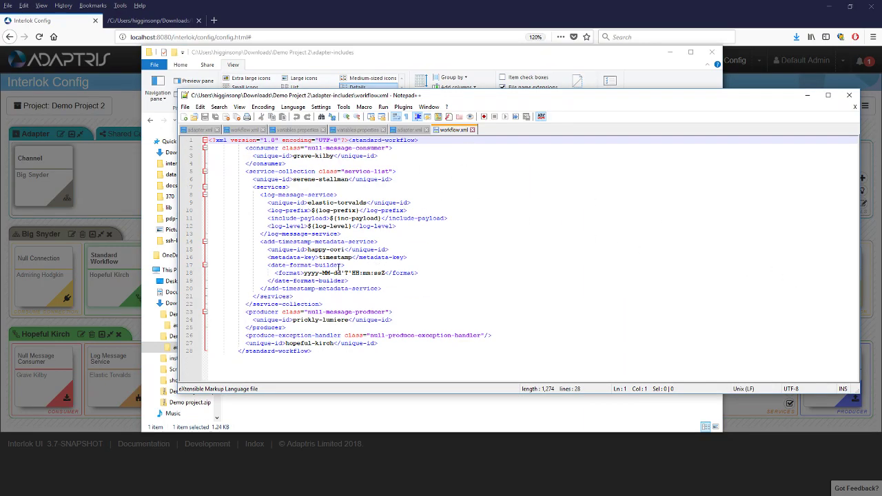
{"action": "left_click_drag", "start_coordinate": [267, 208], "coordinate": [412, 222]}
{"action": "left_click", "coordinate": [283, 51]}
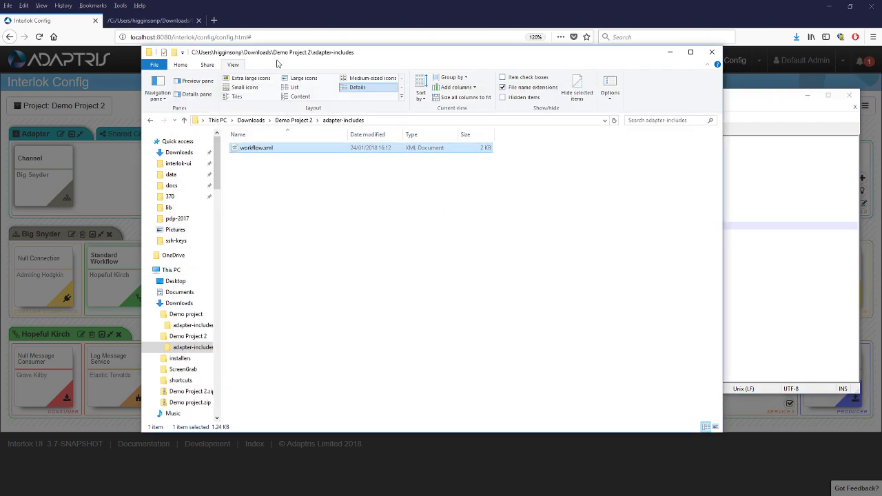
{"action": "left_click", "coordinate": [294, 121]}
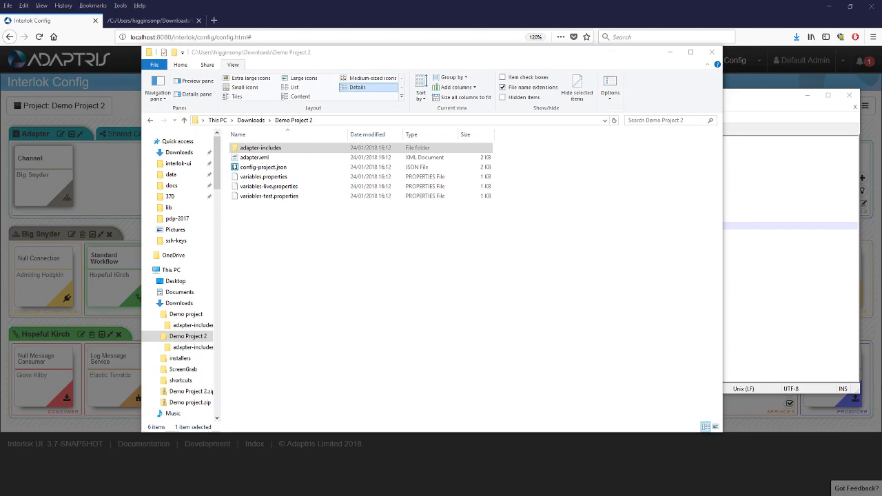
- Switch back to Interlok Config in Firefox and close the list of saved config projects
{"action": "left_click_drag", "start_coordinate": [387, 260], "coordinate": [498, 320]}
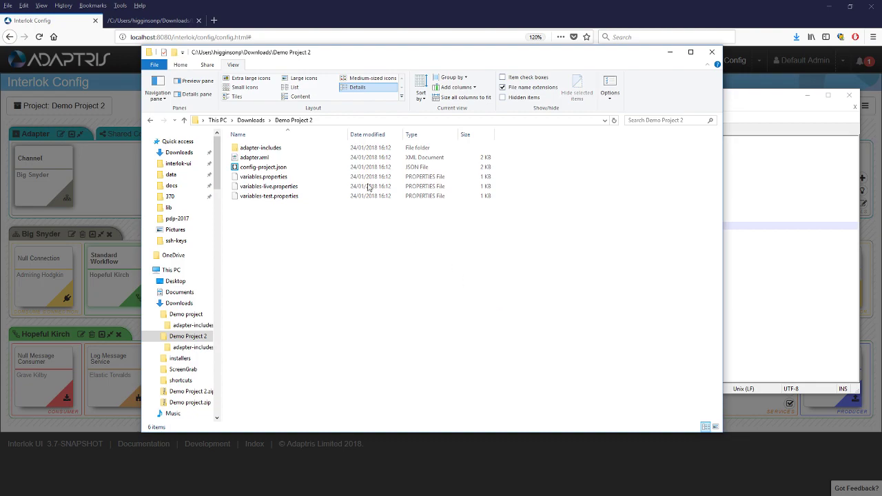
{"action": "left_click", "coordinate": [323, 18]}
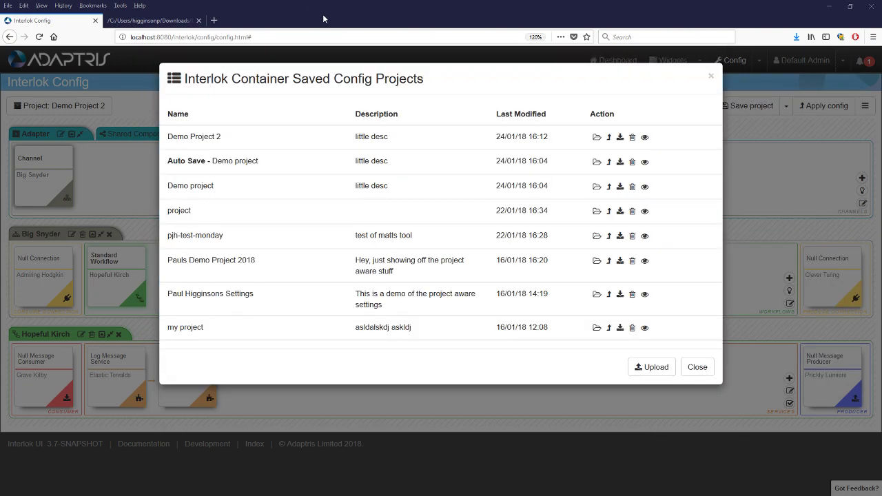
{"action": "left_click", "coordinate": [697, 372]}
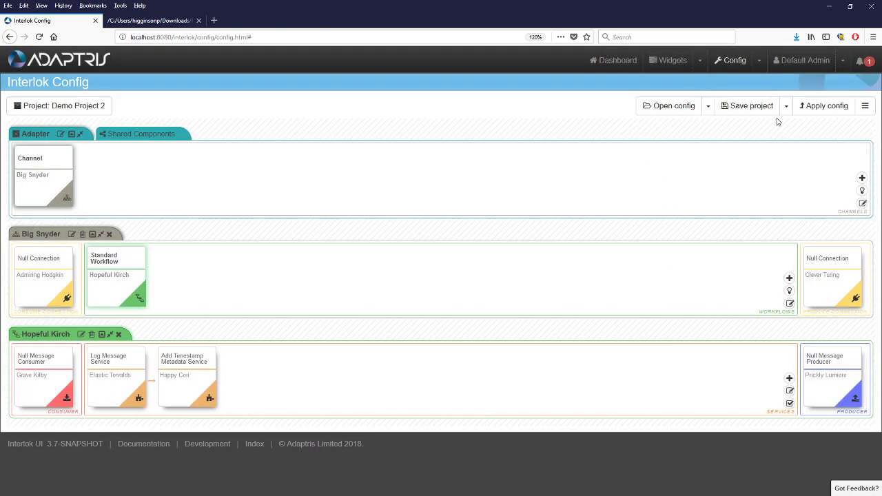
- Apply the Demo Project 2 configuration to the loving-davinci adapter instance using the default variable set
{"action": "left_click", "coordinate": [824, 108]}
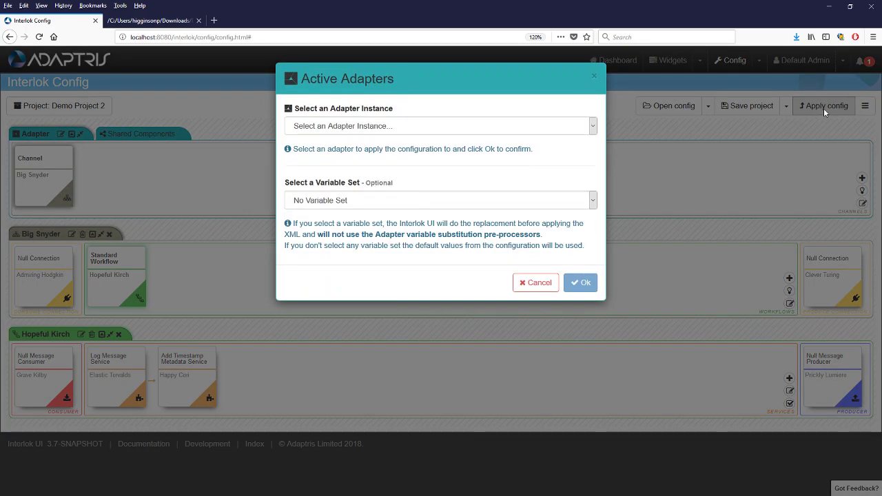
{"action": "left_click", "coordinate": [566, 129]}
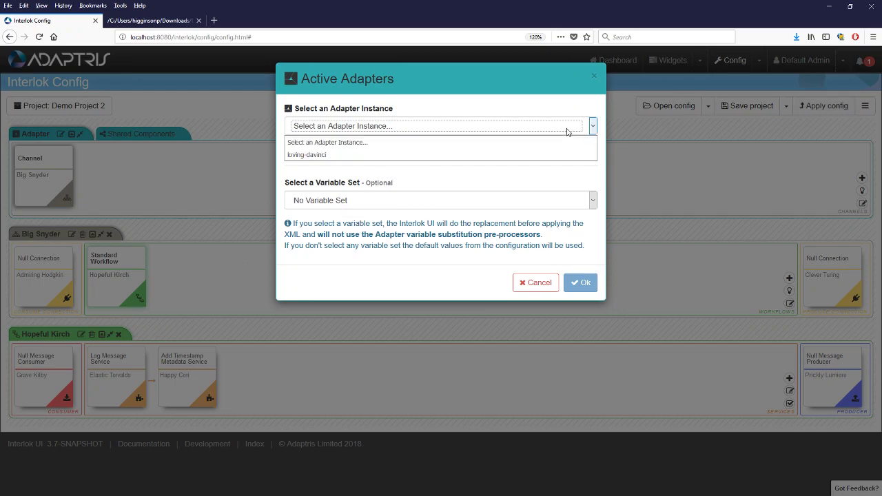
{"action": "left_click", "coordinate": [298, 155]}
{"action": "left_click", "coordinate": [414, 205]}
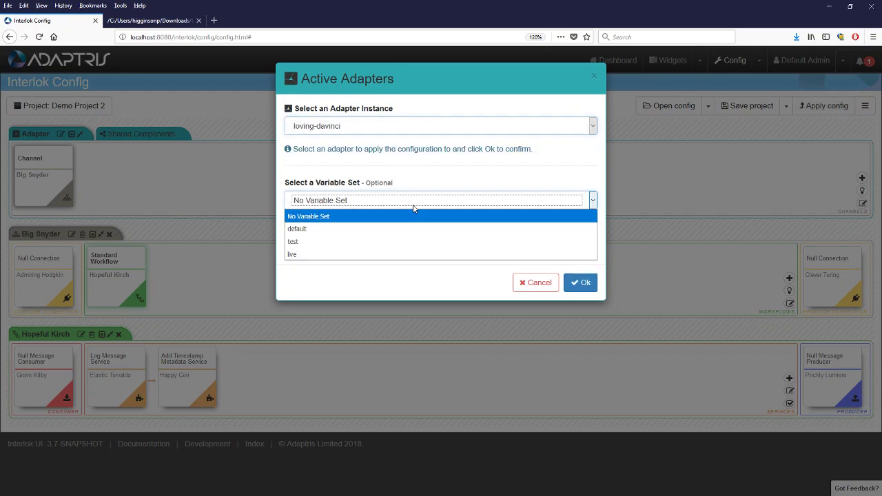
{"action": "left_click", "coordinate": [330, 228]}
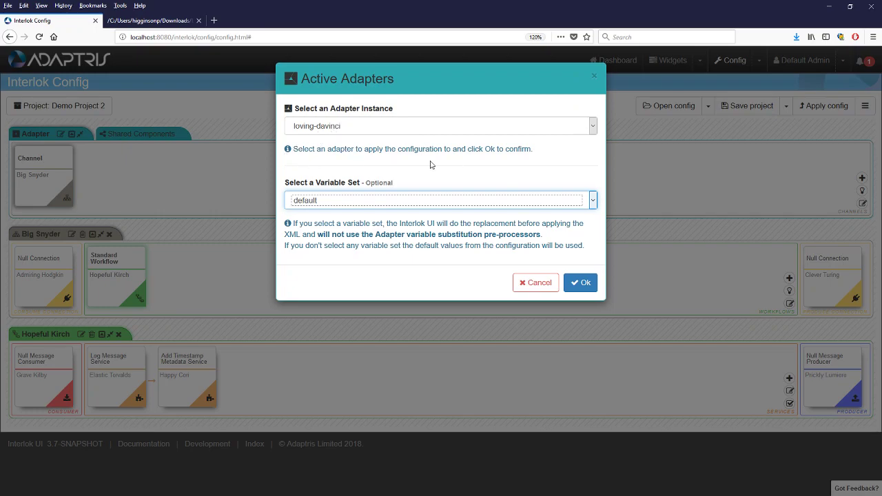
{"action": "left_click", "coordinate": [578, 284]}
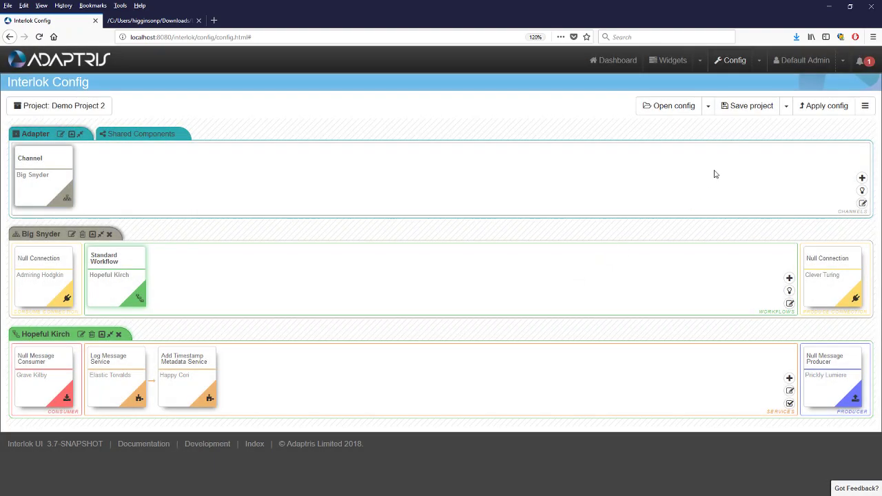
{"action": "left_click", "coordinate": [785, 108]}
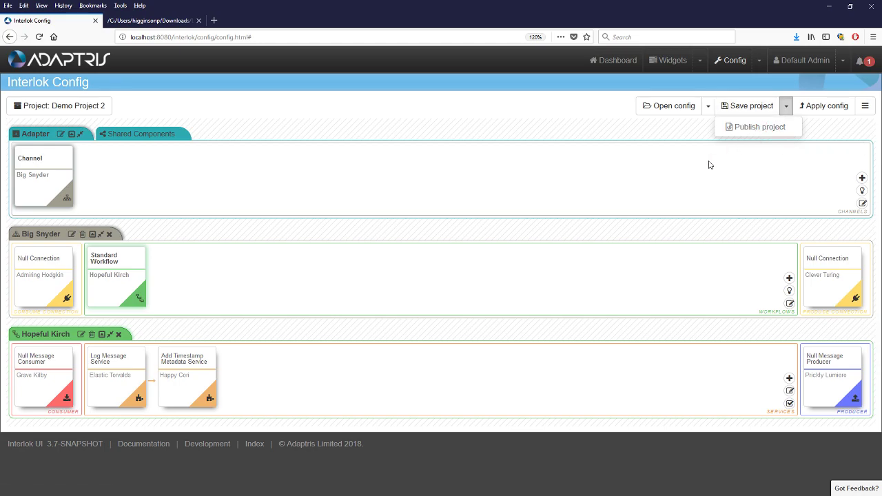
{"action": "left_click", "coordinate": [662, 193]}
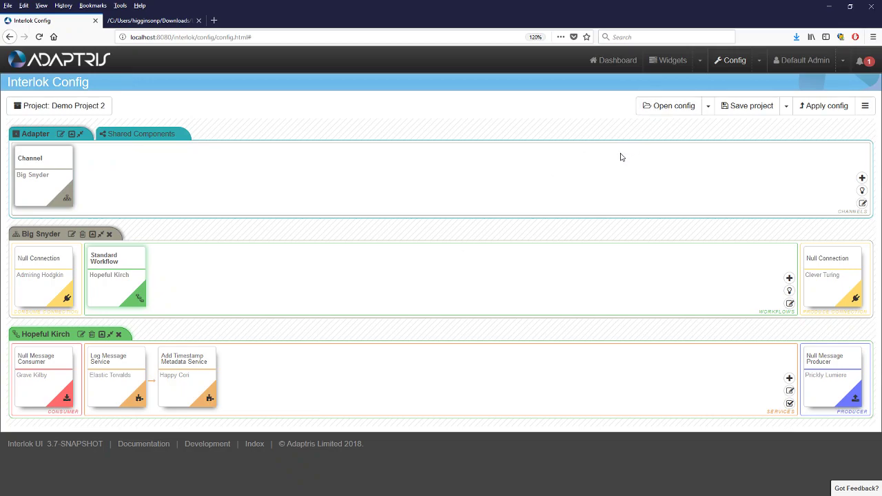
- Review the X-includes options and the default variable set in the Demo Project 2 settings, and close the settings
{"action": "left_click", "coordinate": [91, 112]}
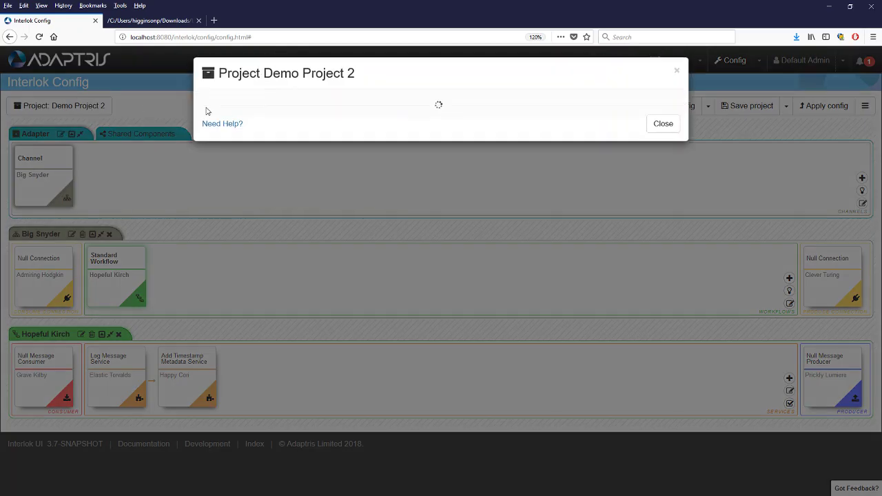
{"action": "left_click", "coordinate": [279, 121]}
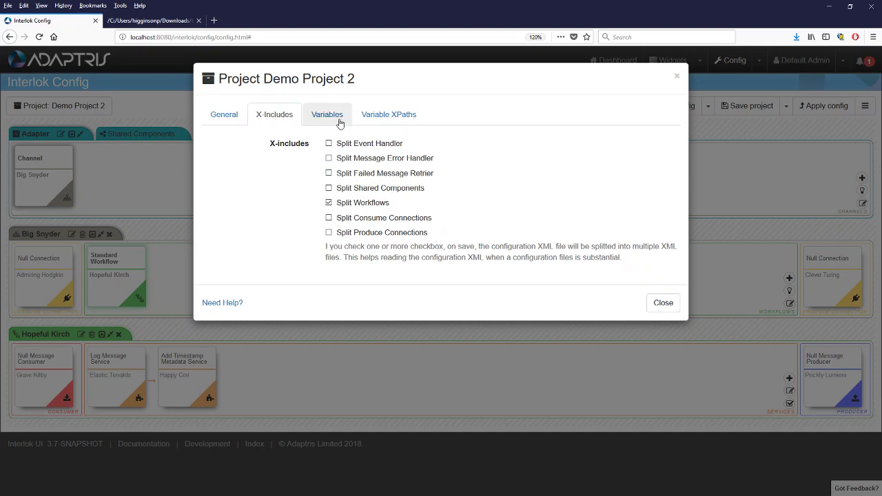
{"action": "left_click", "coordinate": [337, 120]}
{"action": "left_click", "coordinate": [671, 387]}
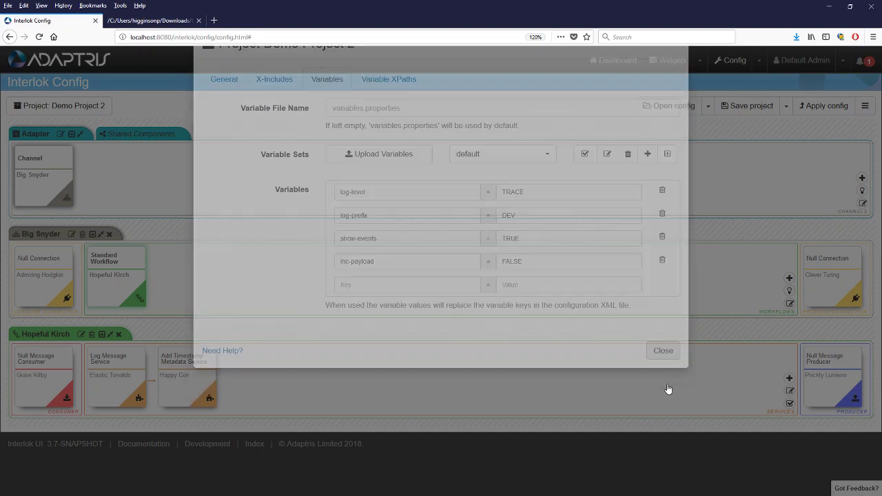